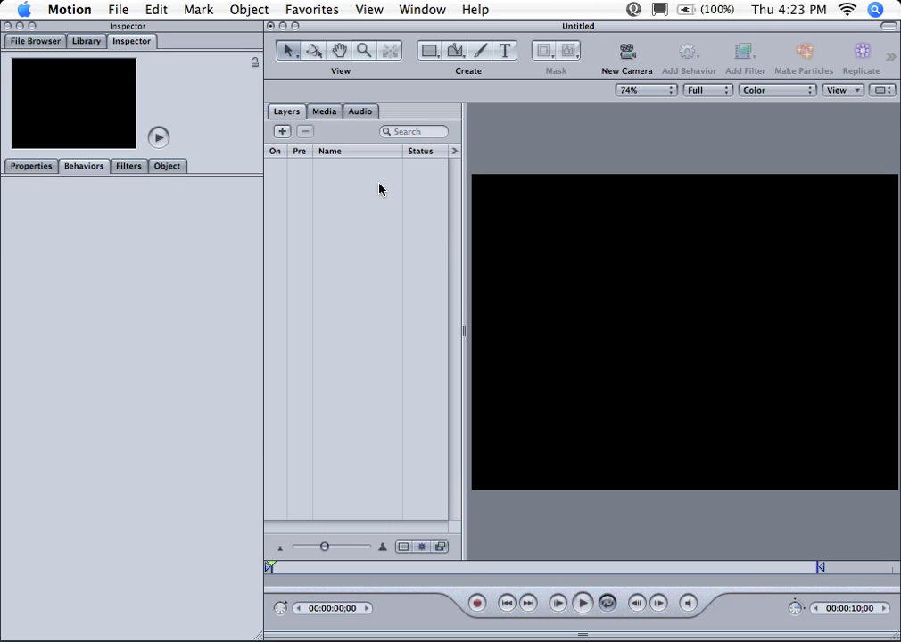
Step: Add the carly clip from the Desktop to the project as a new group layer
{"action": "left_click", "coordinate": [90, 43]}
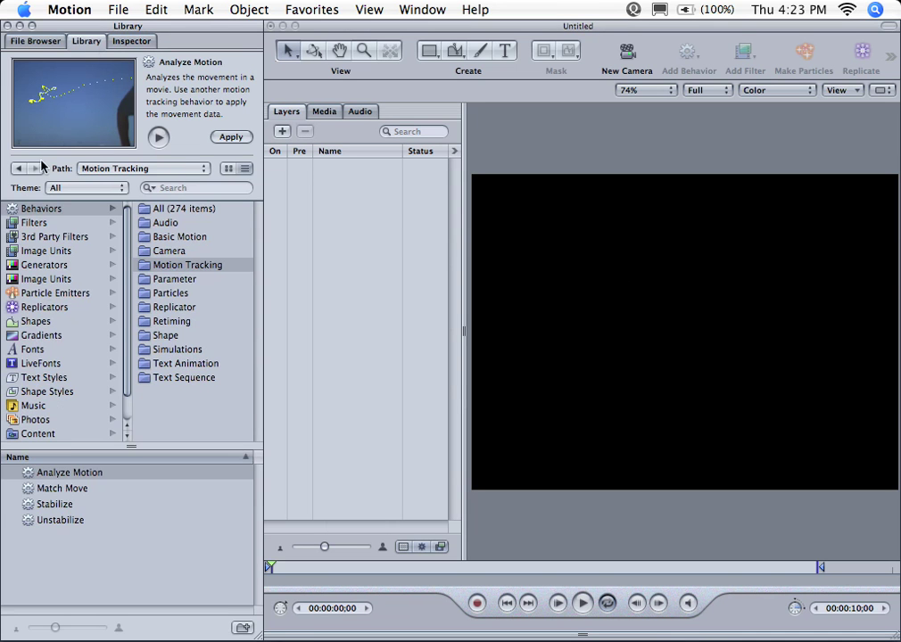
{"action": "left_click", "coordinate": [32, 39]}
{"action": "left_click_drag", "start_coordinate": [43, 461], "coordinate": [352, 238]}
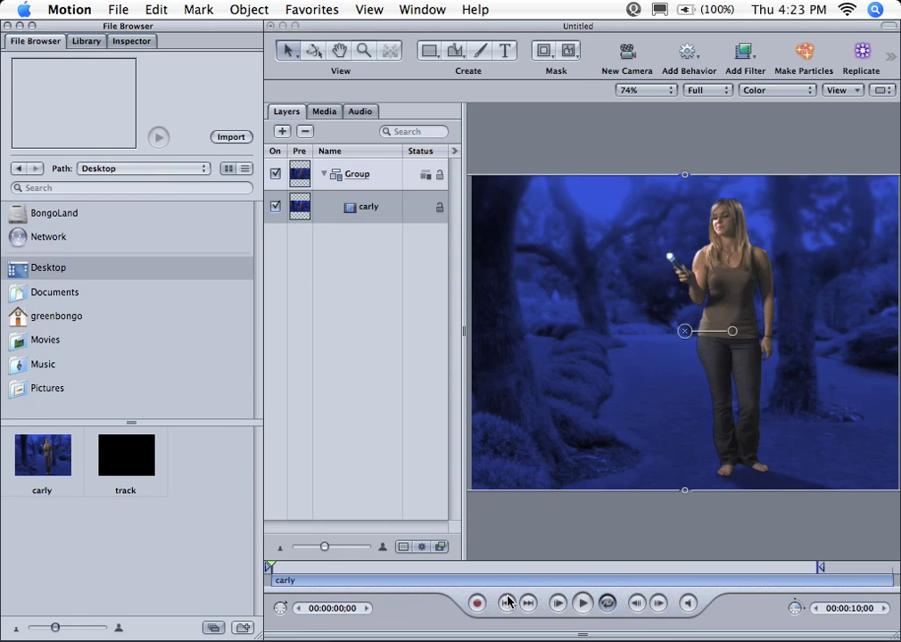
Step: Preview the carly clip and pause playback at 00:00:04;29
{"action": "left_click", "coordinate": [582, 603]}
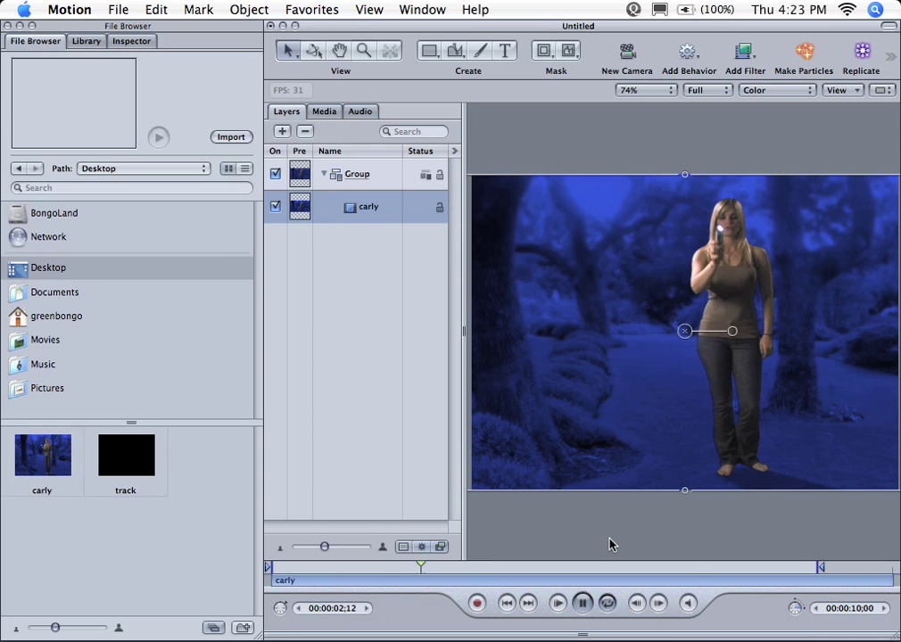
{"action": "left_click", "coordinate": [583, 604]}
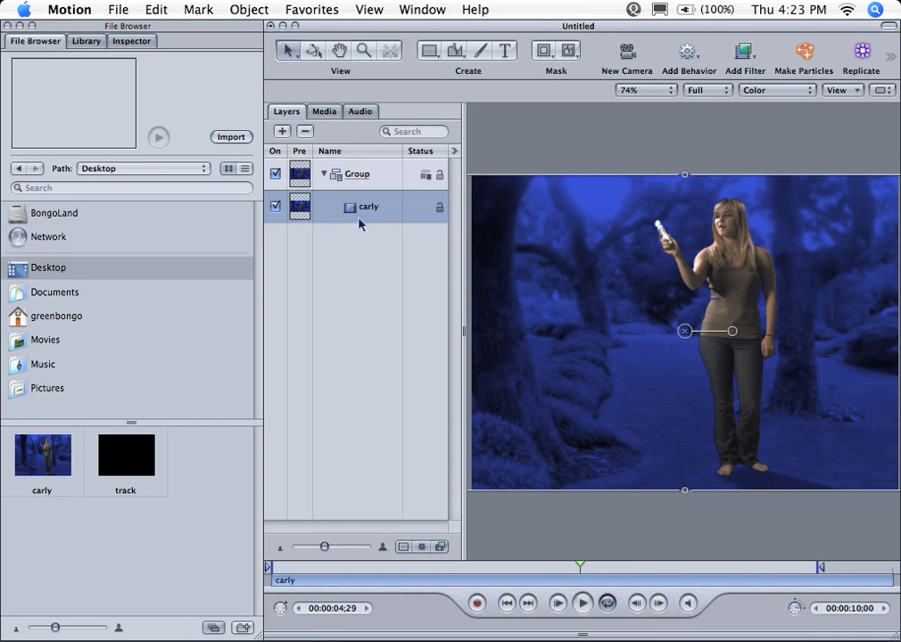
Step: Apply the Motion Tracking > Analyze Motion behavior to carly and show its Track 1 parameters
{"action": "left_click", "coordinate": [692, 54]}
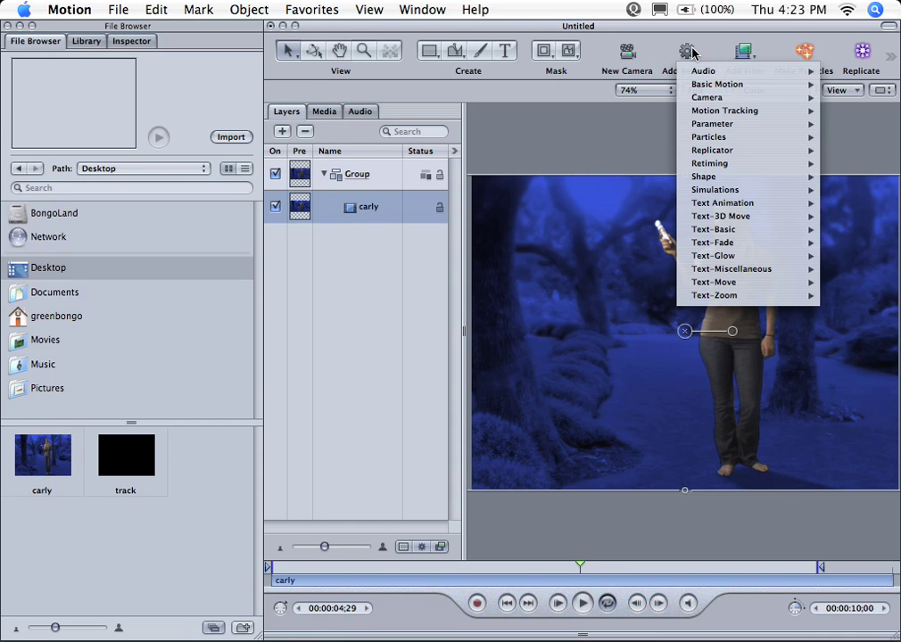
{"action": "mouse_move", "coordinate": [760, 112]}
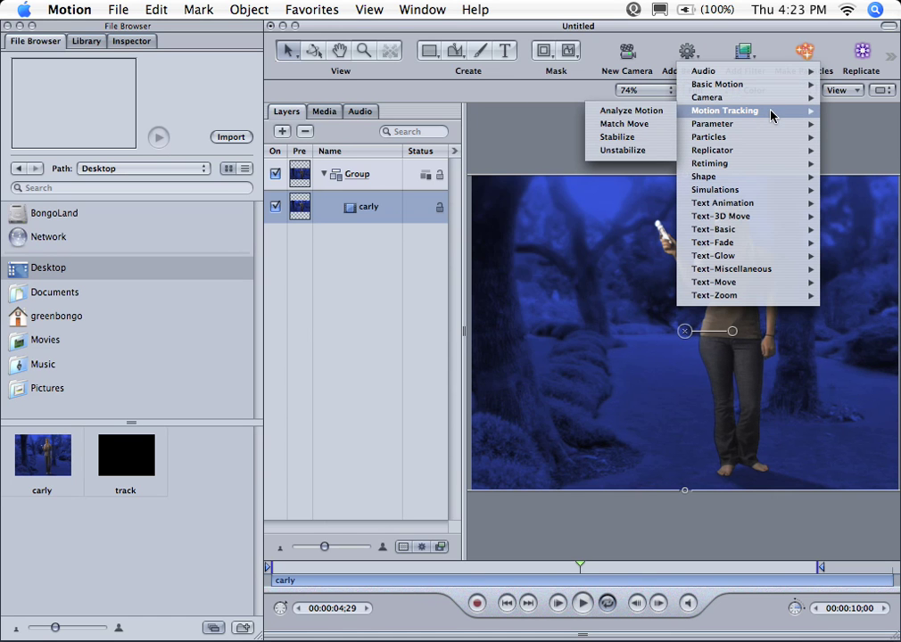
{"action": "left_click", "coordinate": [672, 117]}
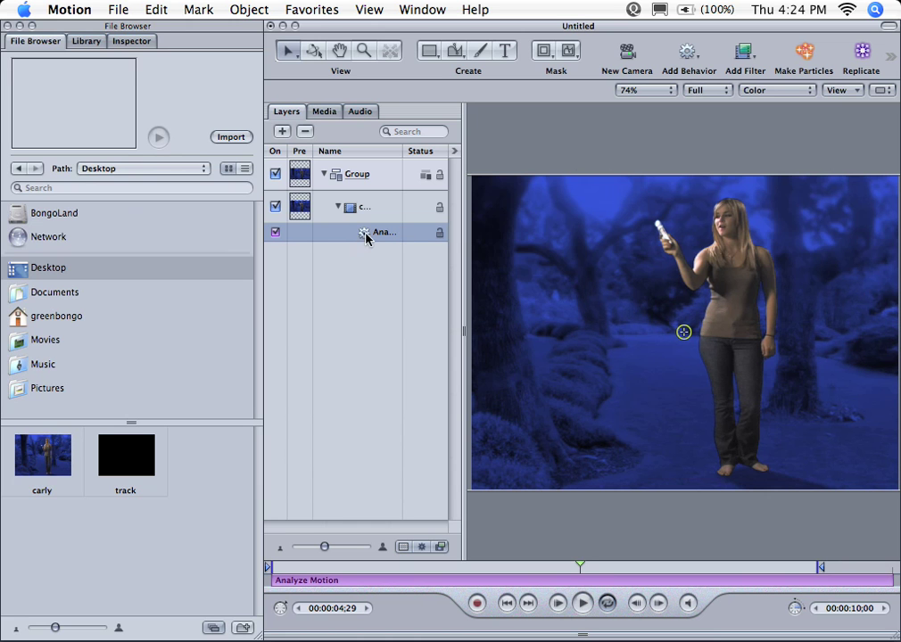
{"action": "left_click", "coordinate": [131, 42]}
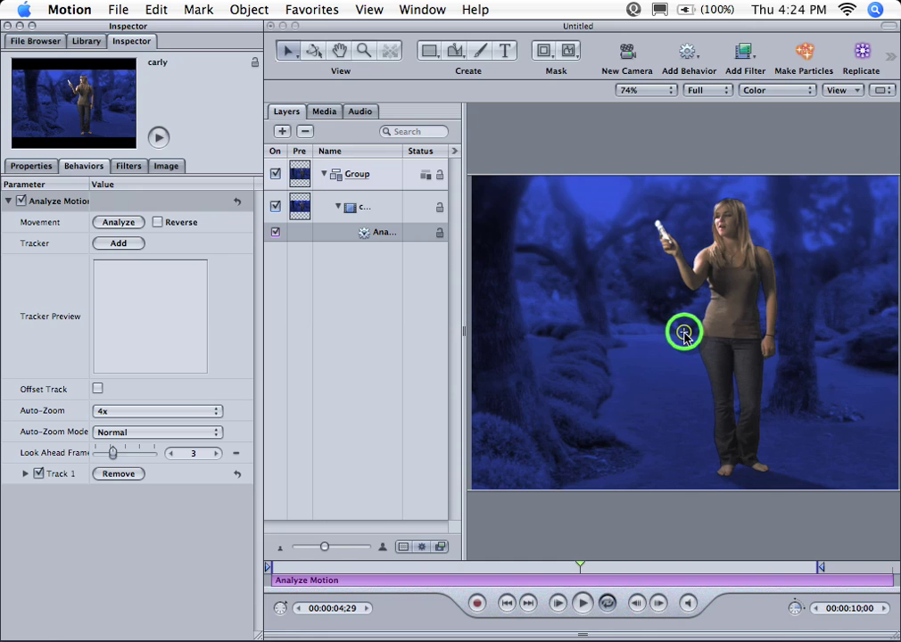
Step: At the first frame, place Track 1 on the flashlight tip with Auto-Zoom set to 8x
{"action": "left_click", "coordinate": [506, 604]}
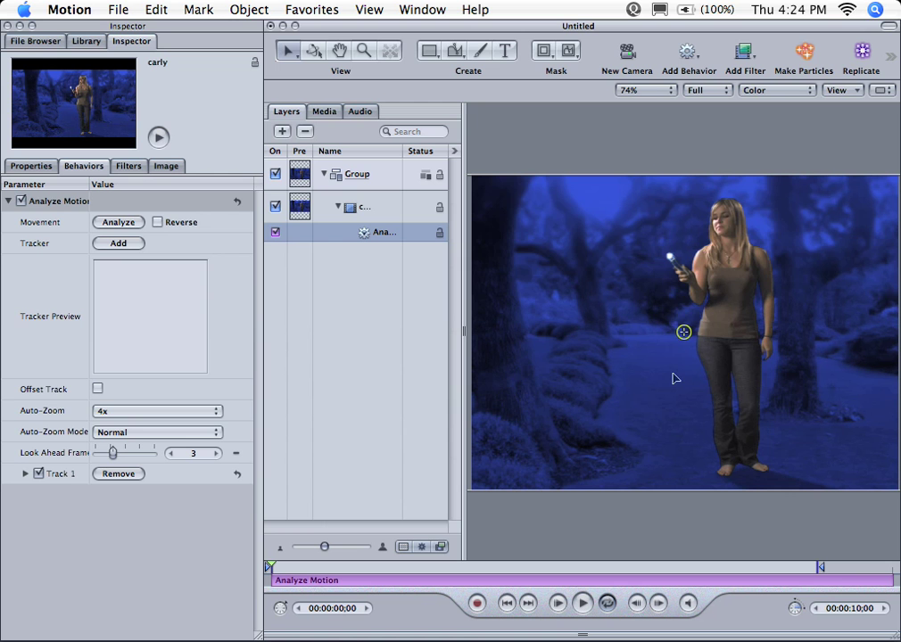
{"action": "left_click_drag", "start_coordinate": [683, 332], "coordinate": [672, 261]}
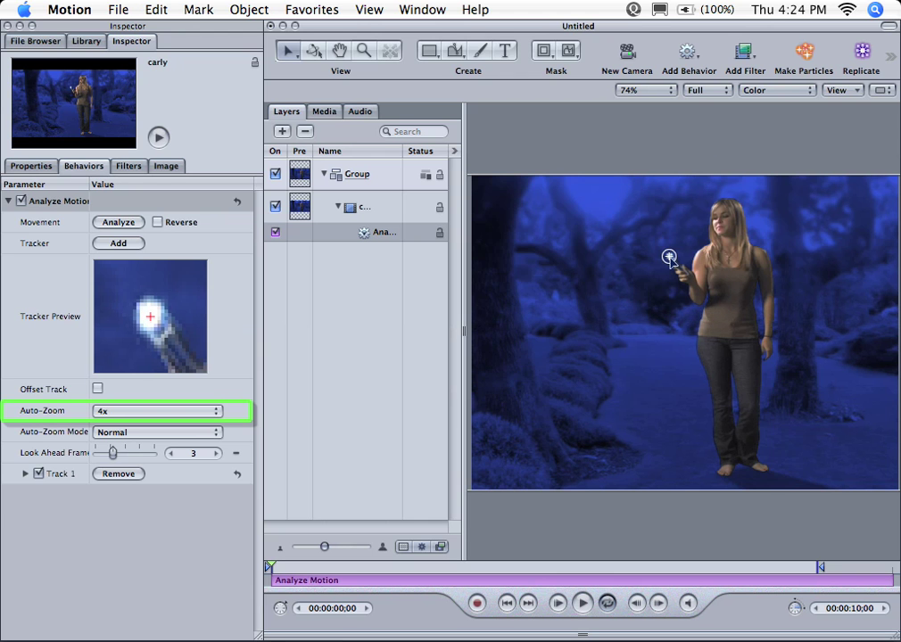
{"action": "left_click", "coordinate": [141, 411]}
{"action": "left_click", "coordinate": [145, 423]}
{"action": "left_click_drag", "start_coordinate": [668, 261], "coordinate": [671, 258]}
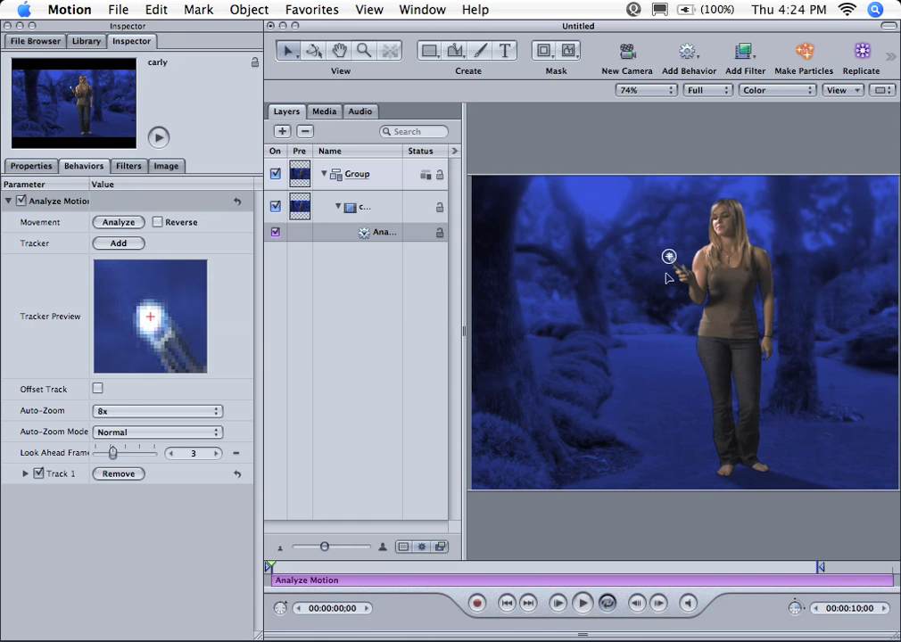
Step: Analyze the flashlight's motion, halting at 00:00:02;09 where the track drifts onto her hair
{"action": "left_click", "coordinate": [118, 222]}
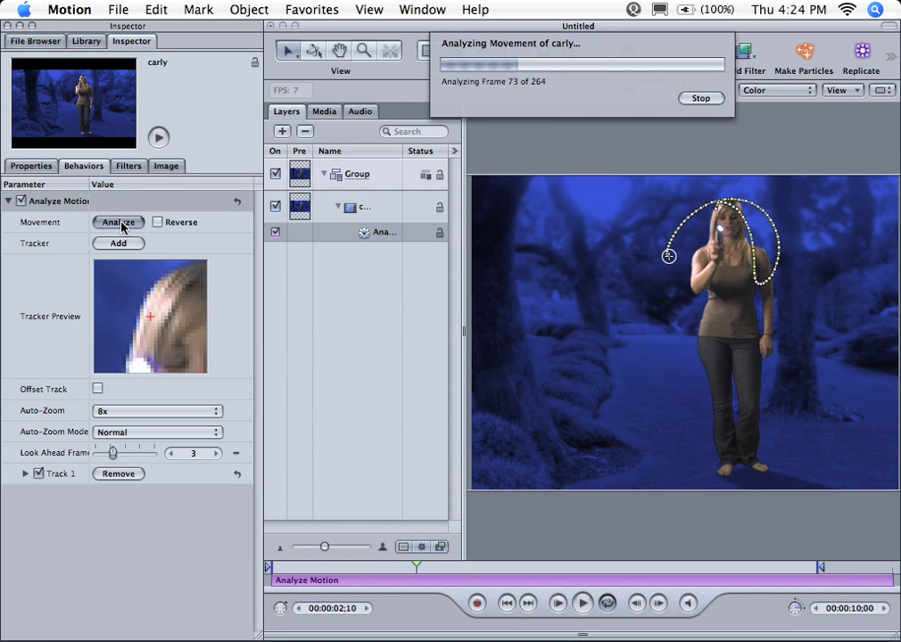
{"action": "key", "text": "Escape"}
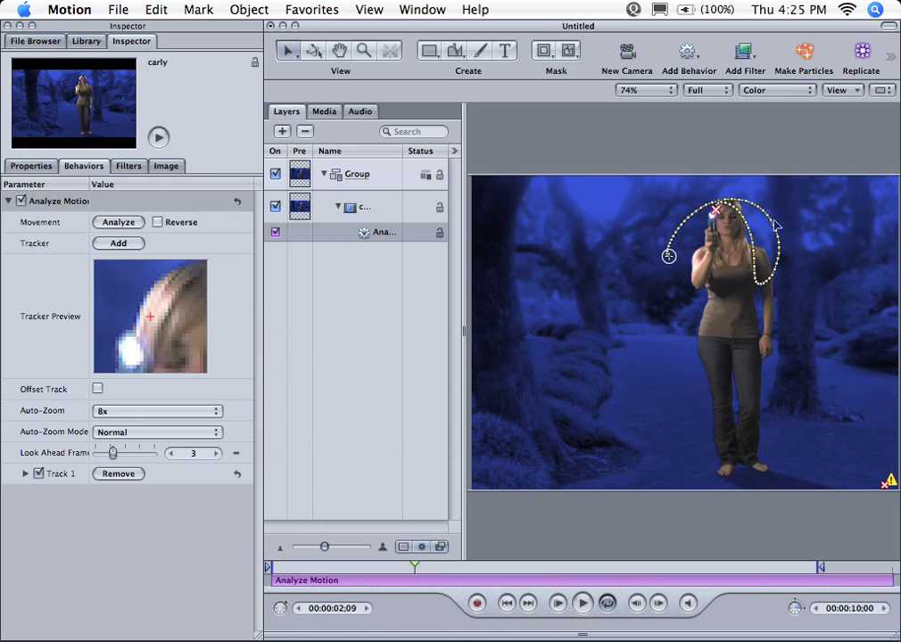
Step: Show Track 1's keyframe curves, find the drift, and move the tracker onto the wand tip at 02;09
{"action": "key", "text": "super+8"}
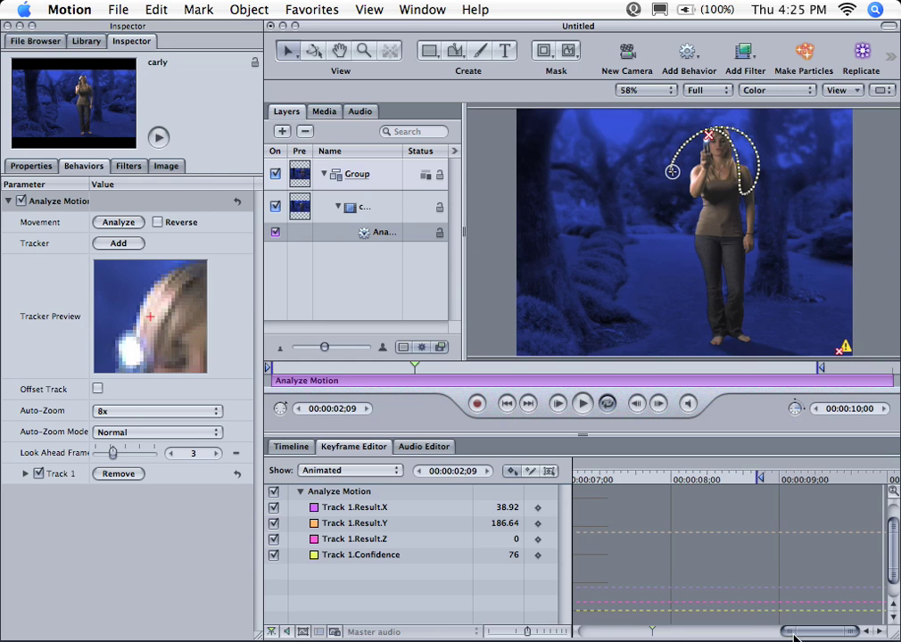
{"action": "left_click_drag", "start_coordinate": [796, 633], "coordinate": [643, 635]}
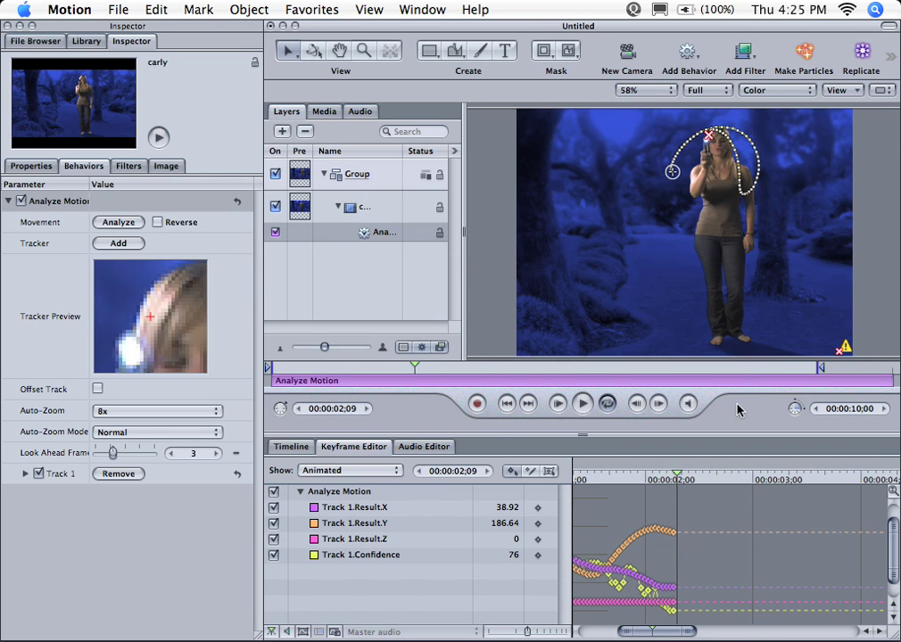
{"action": "key", "text": "Left"}
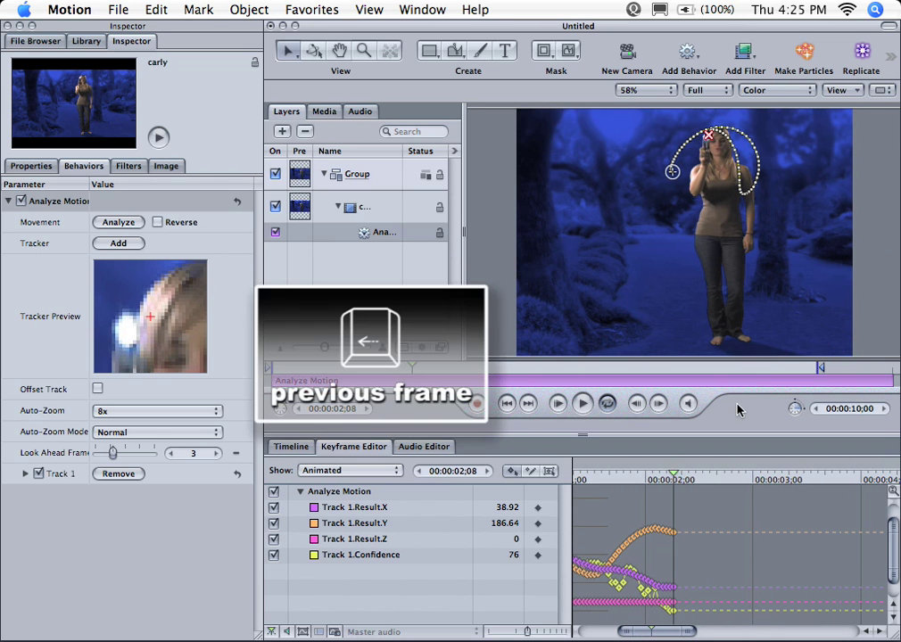
{"action": "key", "text": "Left"}
{"action": "key", "text": "Left"}
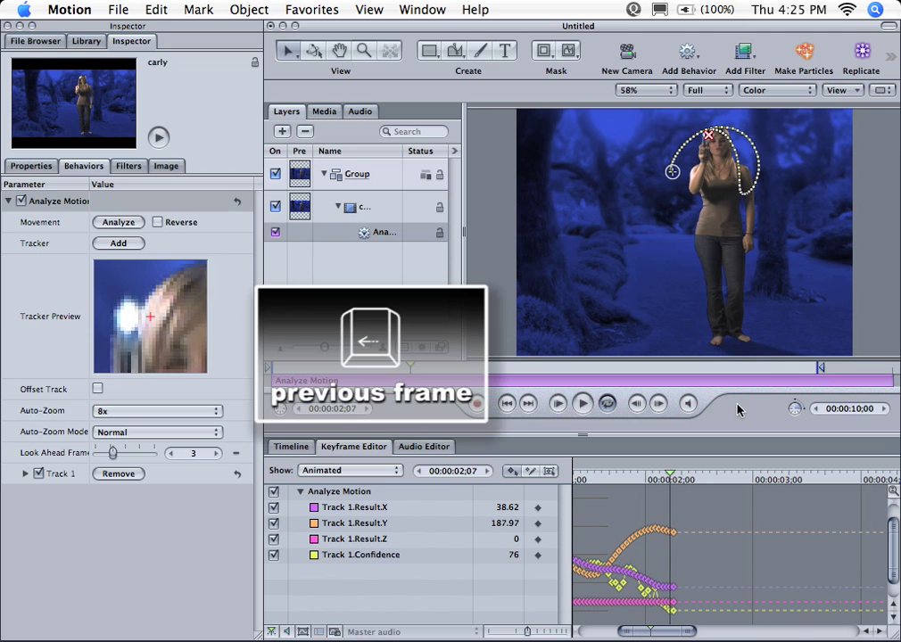
{"action": "key", "text": "Right"}
{"action": "key", "text": "Right"}
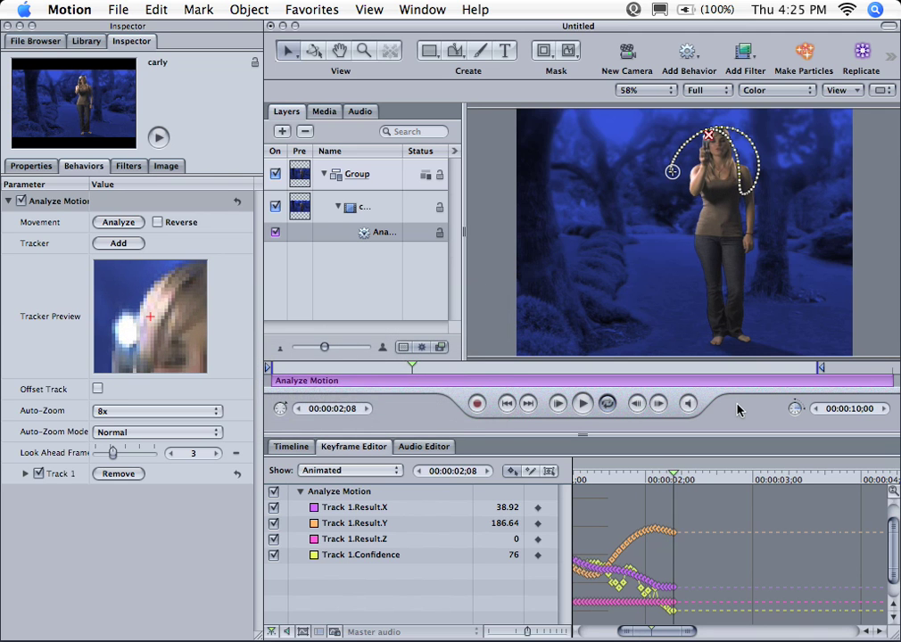
{"action": "key", "text": "Right"}
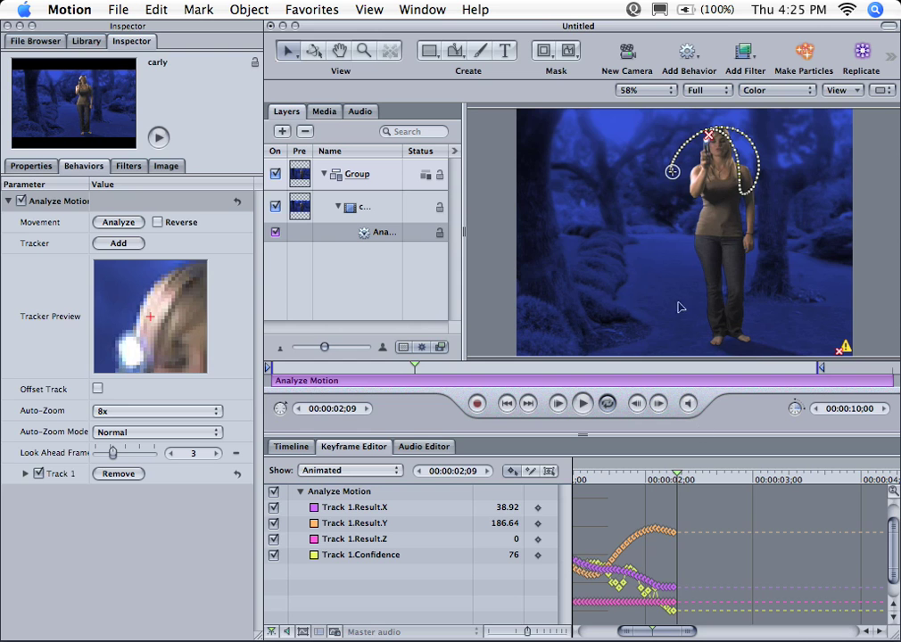
{"action": "left_click_drag", "start_coordinate": [672, 171], "coordinate": [706, 141]}
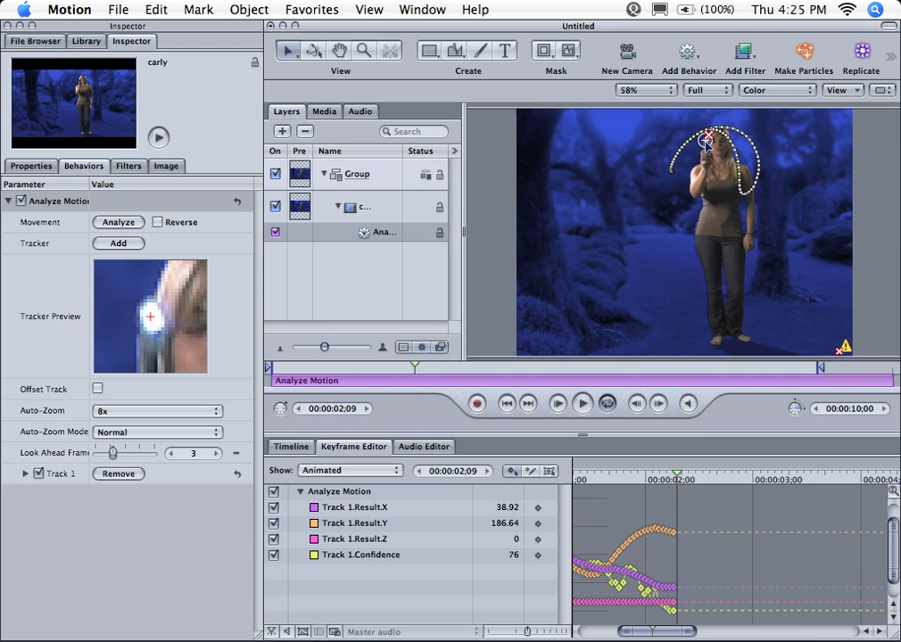
Step: Resume the analysis and stop it at about 00:00:03;01
{"action": "left_click", "coordinate": [119, 222]}
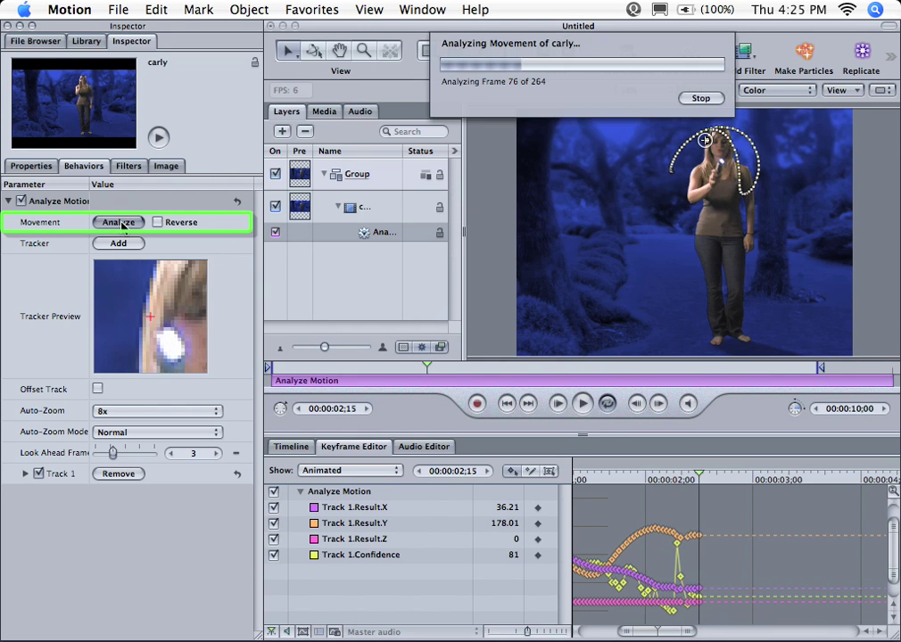
{"action": "left_click", "coordinate": [701, 97]}
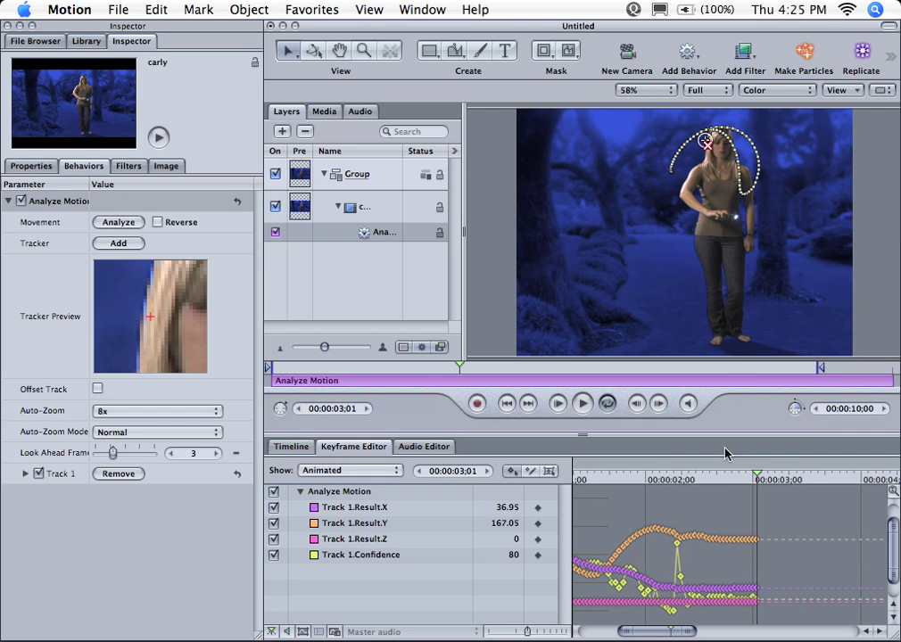
Step: Scrub to 00:00:02;07 to review Track 1 (X 38.62, Y 187.97, Confidence 76)
{"action": "left_click", "coordinate": [621, 479]}
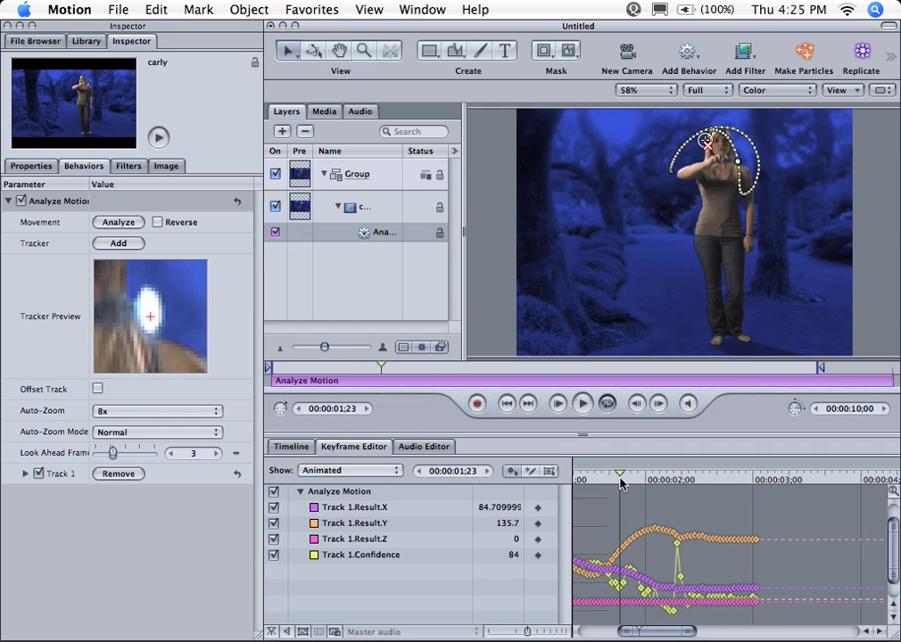
{"action": "left_click_drag", "start_coordinate": [621, 479], "coordinate": [671, 480]}
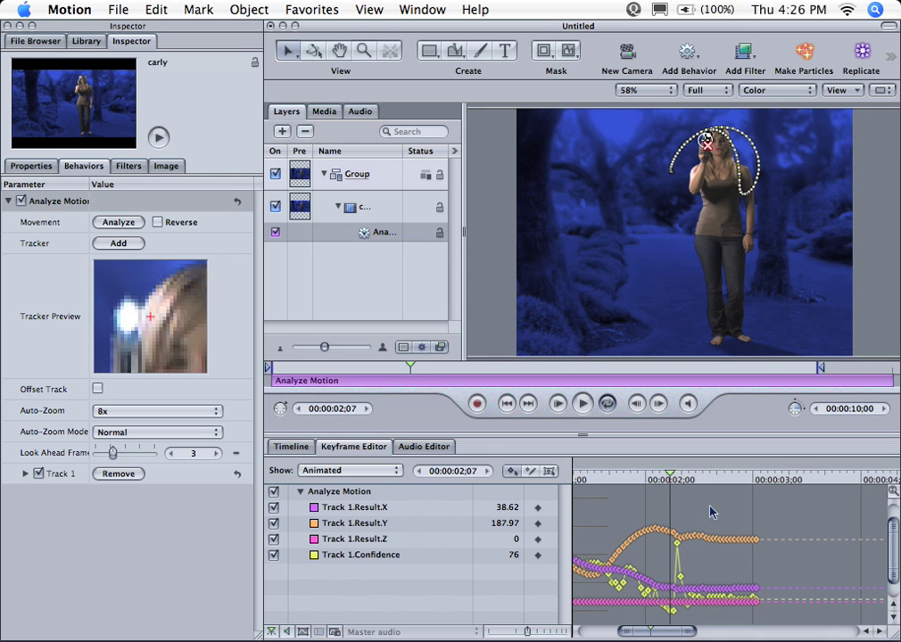
Step: Zoom the canvas onto the woman and correct Track 1 onto the flashlight glow at frame 02;04
{"action": "key", "text": "z"}
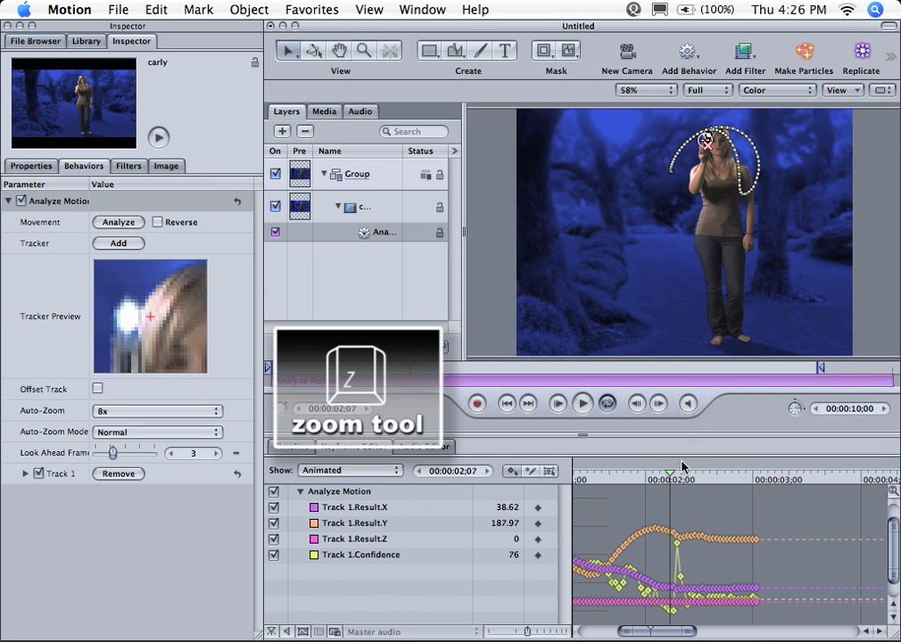
{"action": "left_click_drag", "start_coordinate": [709, 125], "coordinate": [864, 146]}
{"action": "left_click", "coordinate": [612, 480]}
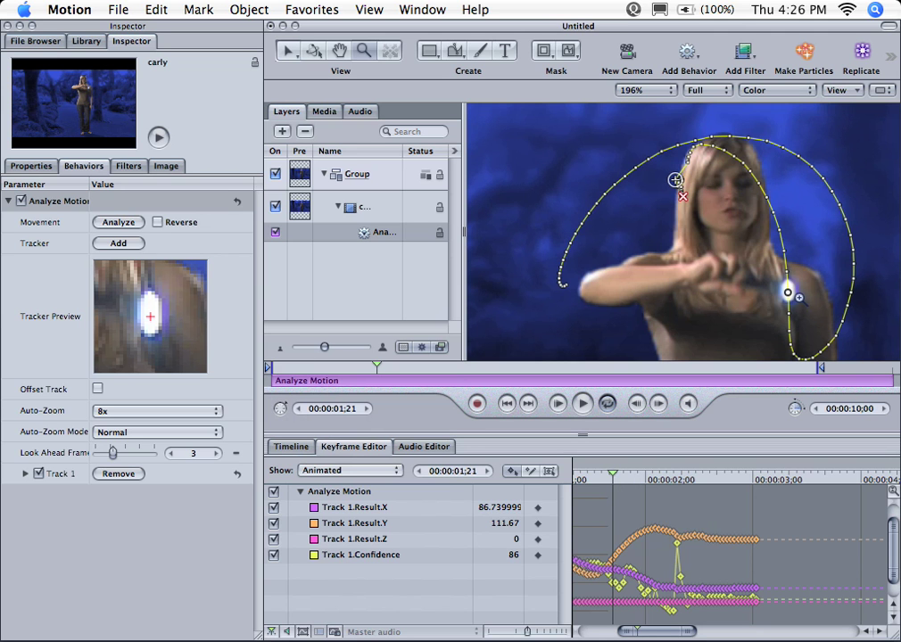
{"action": "left_click", "coordinate": [287, 50]}
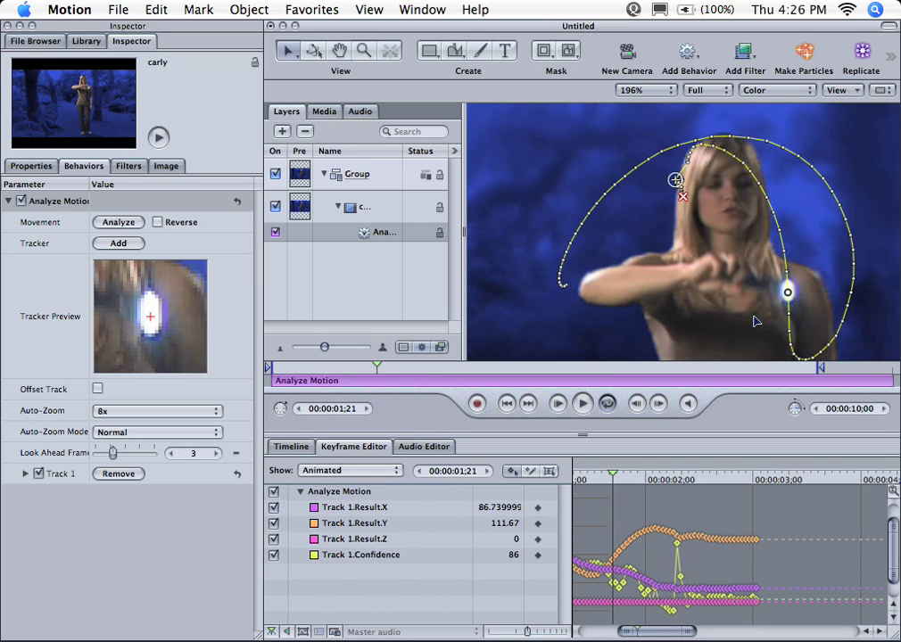
{"action": "key", "text": "Right"}
{"action": "key", "text": "Right"}
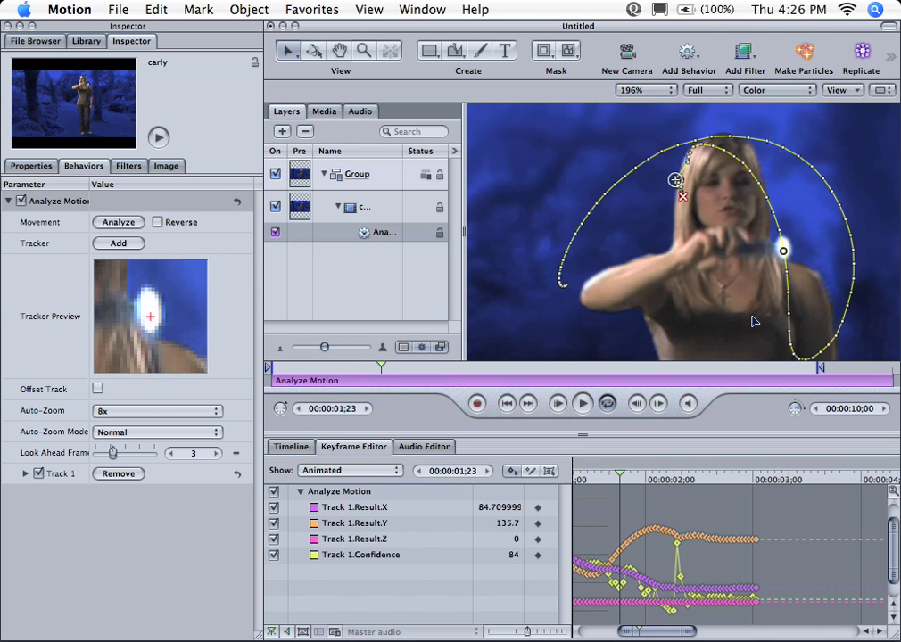
{"action": "key", "text": "Right"}
{"action": "key", "text": "Right"}
{"action": "key", "text": "Right"}
{"action": "key", "text": "Right"}
{"action": "key", "text": "Right"}
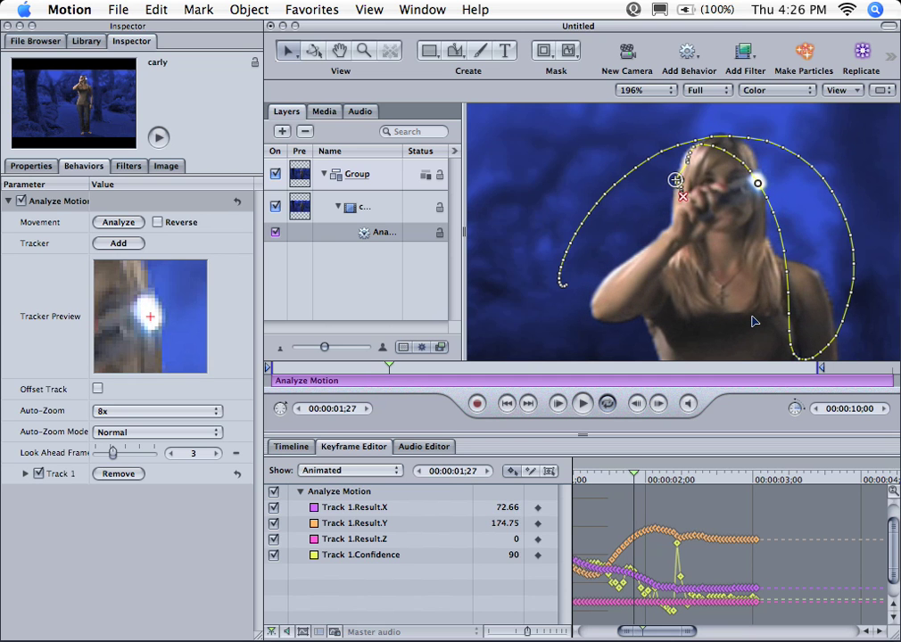
{"action": "key", "text": "Right"}
{"action": "key", "text": "Right"}
{"action": "key", "text": "Right"}
{"action": "key", "text": "Right"}
{"action": "key", "text": "Right"}
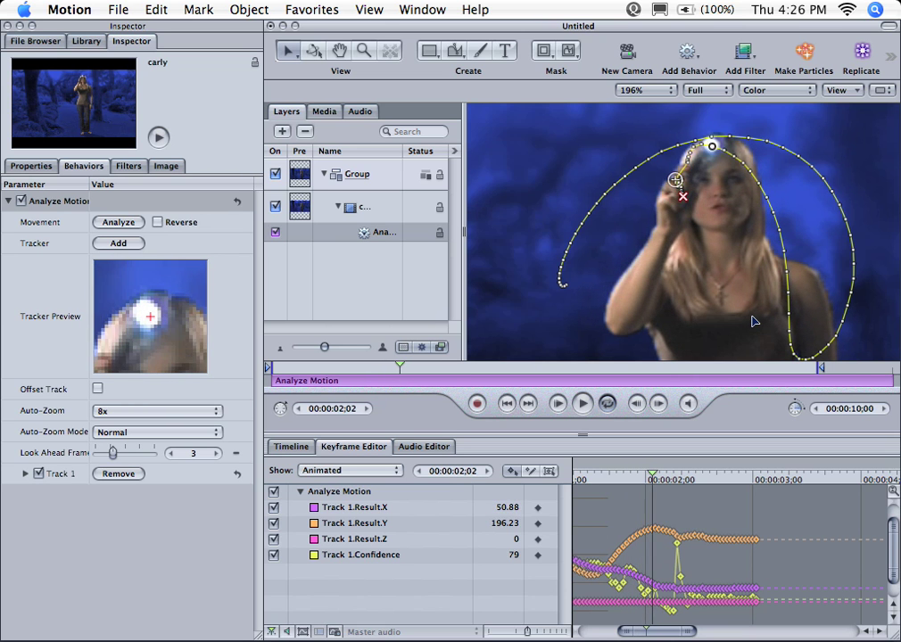
{"action": "key", "text": "Right"}
{"action": "key", "text": "Right"}
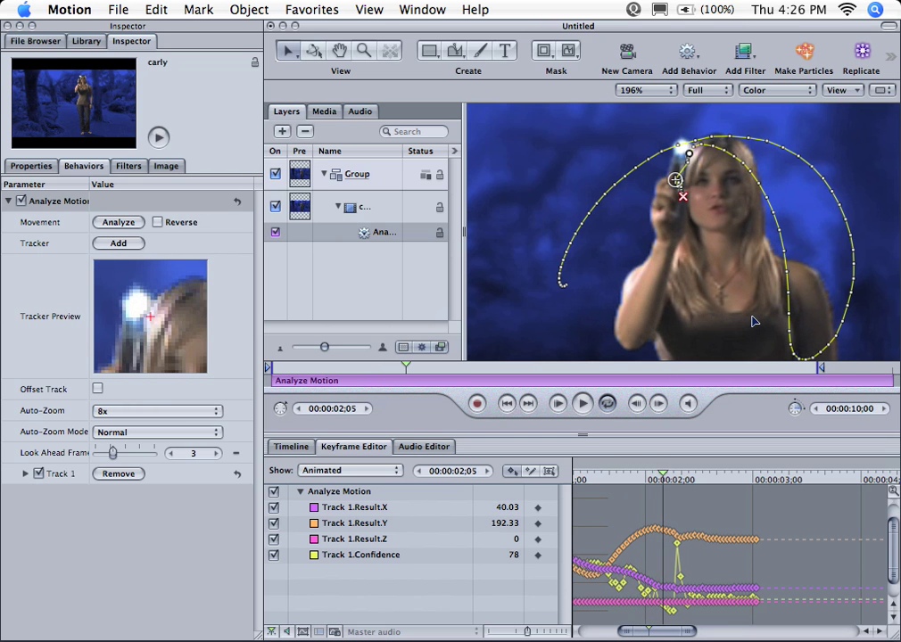
{"action": "key", "text": "Left"}
{"action": "key", "text": "Left"}
{"action": "key", "text": "Right"}
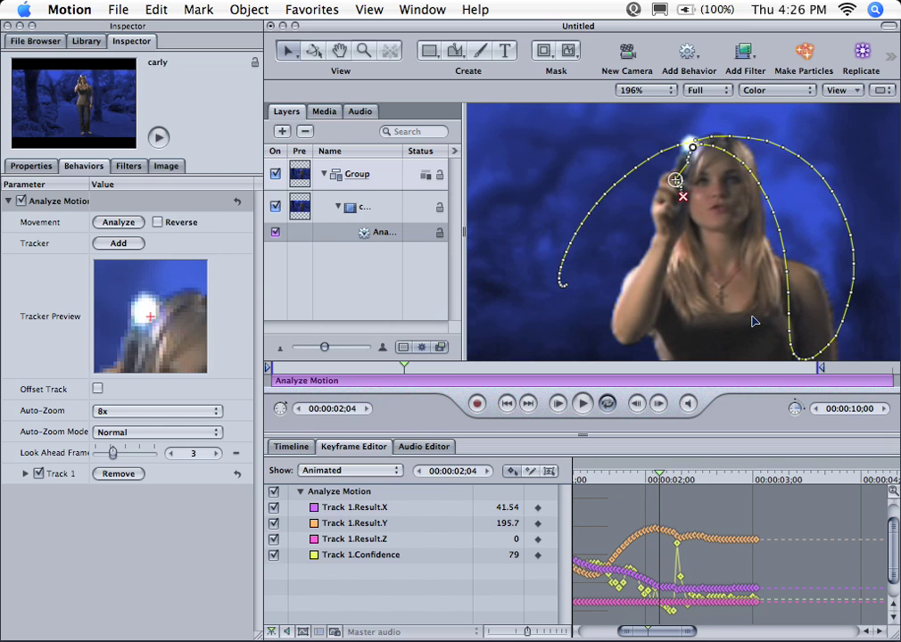
{"action": "left_click_drag", "start_coordinate": [695, 150], "coordinate": [676, 170]}
Step: Reposition Track 1 onto the flashlight through frame 02;14, ending at X 54.51, Y 144.89
{"action": "key", "text": "Right"}
{"action": "key", "text": "Right"}
{"action": "key", "text": "Right"}
{"action": "key", "text": "Right"}
{"action": "key", "text": "Right"}
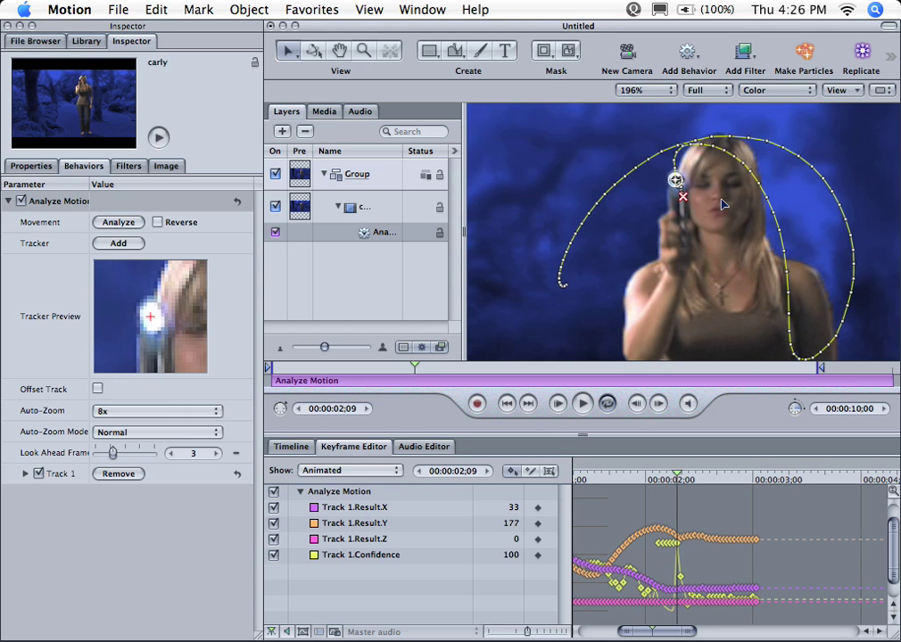
{"action": "key", "text": "Right"}
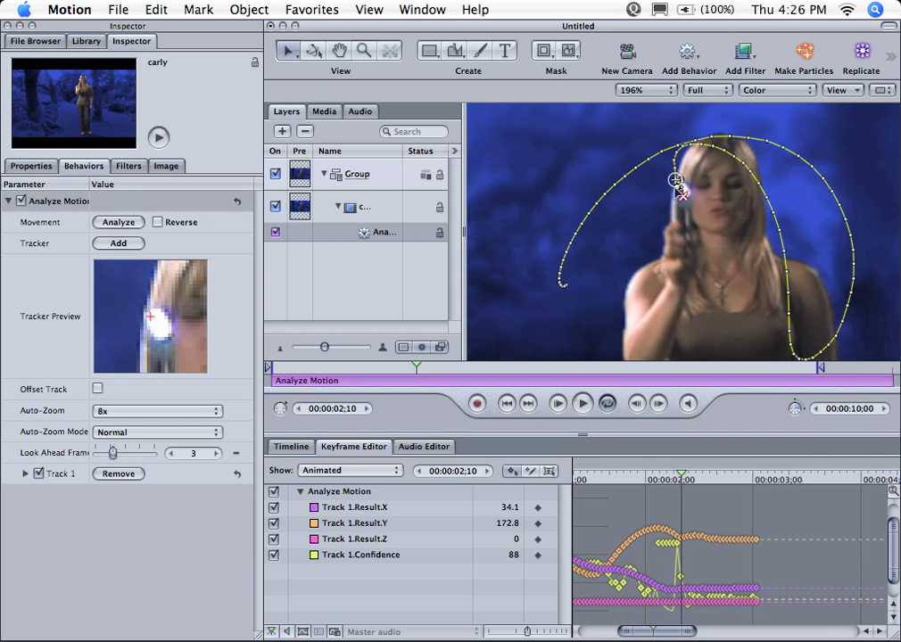
{"action": "left_click_drag", "start_coordinate": [675, 181], "coordinate": [711, 225]}
{"action": "key", "text": "Right"}
{"action": "key", "text": "Right"}
{"action": "key", "text": "Right"}
{"action": "key", "text": "Right"}
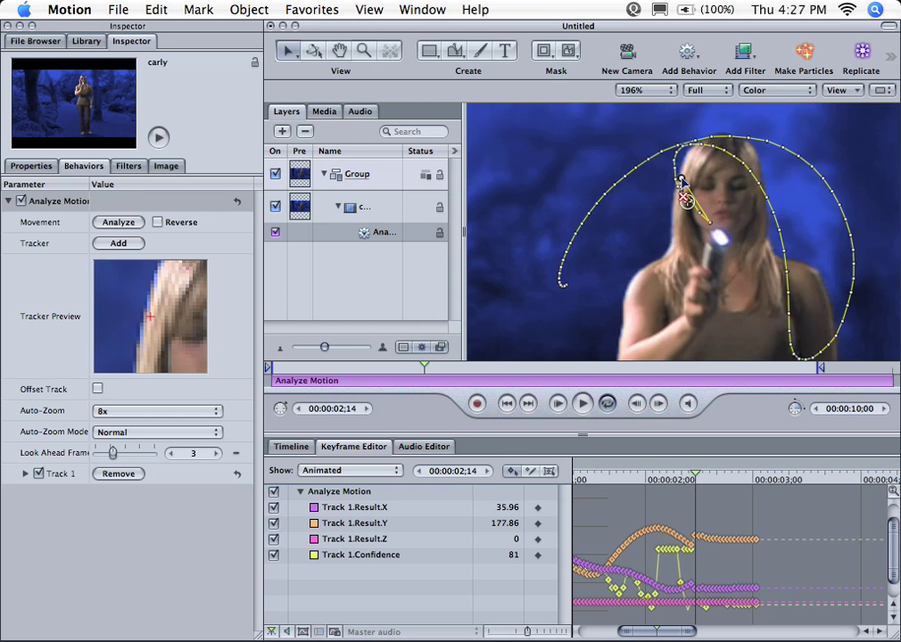
{"action": "left_click_drag", "start_coordinate": [682, 181], "coordinate": [721, 238]}
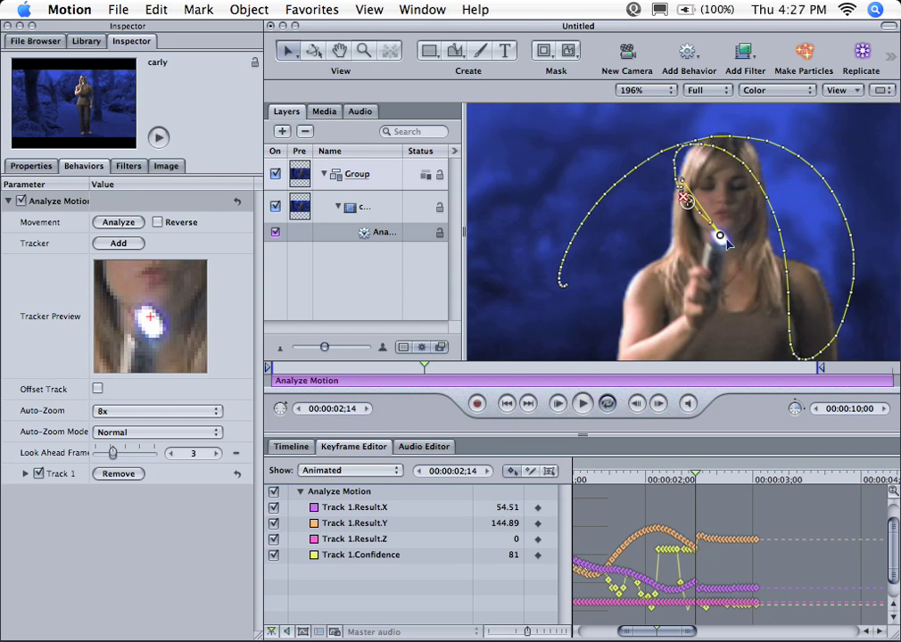
Step: Delete Track 1's faulty keyframes after 02;14 in the Keyframe Editor
{"action": "key", "text": "Left"}
{"action": "key", "text": "Right"}
{"action": "left_click_drag", "start_coordinate": [769, 514], "coordinate": [700, 621]}
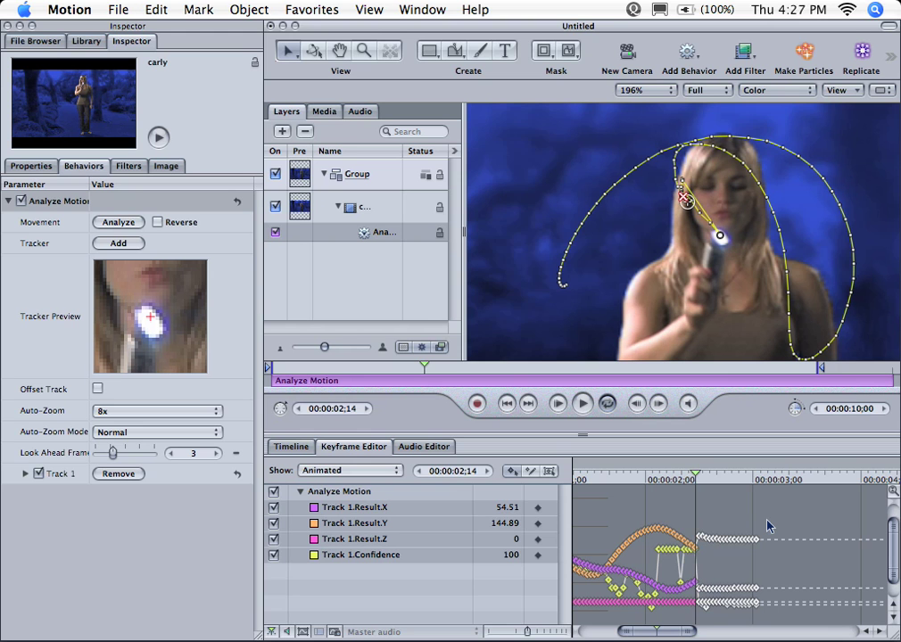
{"action": "key", "text": "Delete"}
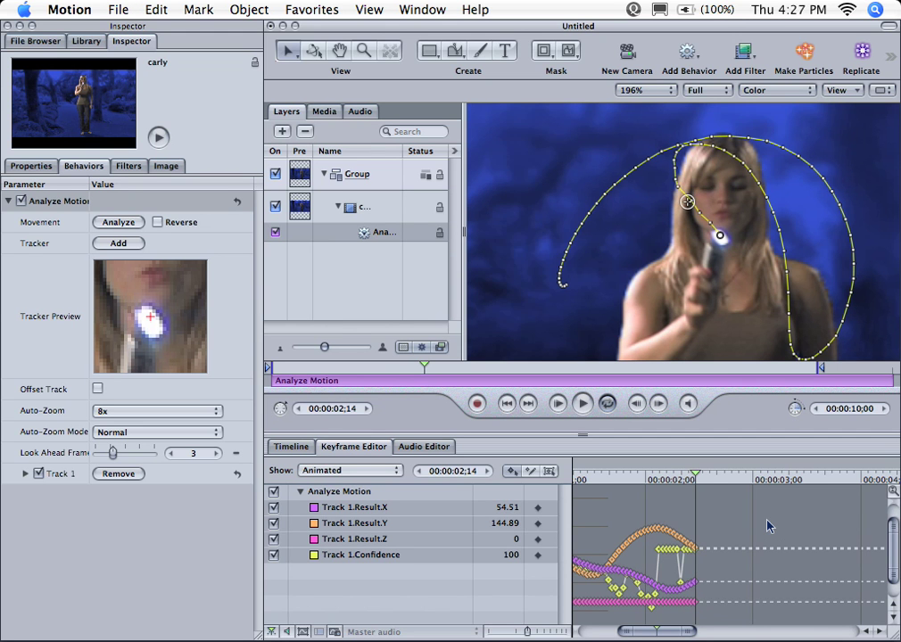
Step: Place the tracker on the flashlight at 02;15, re-analyze to about 03;06, then fit the canvas
{"action": "key", "text": "Right"}
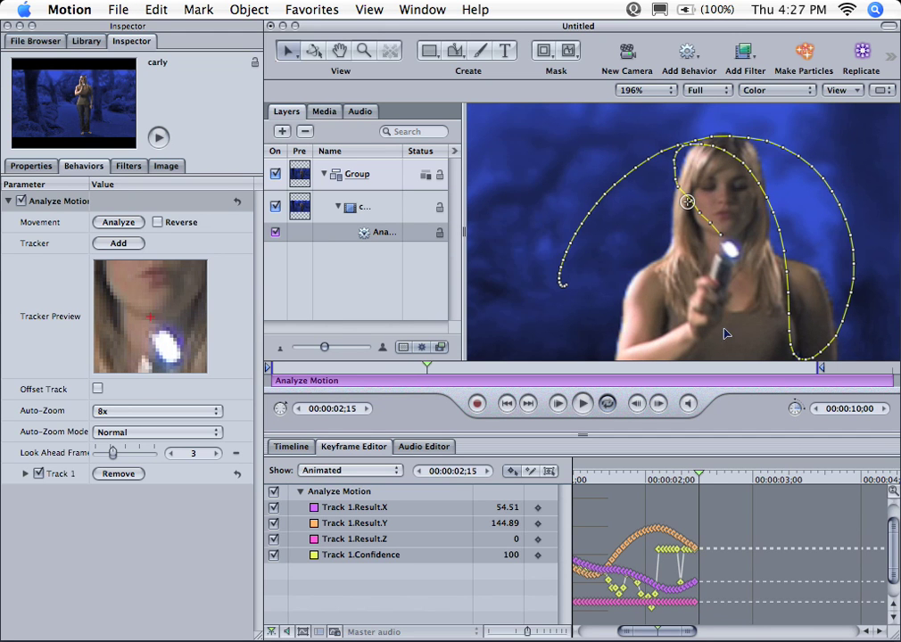
{"action": "left_click_drag", "start_coordinate": [686, 203], "coordinate": [730, 251]}
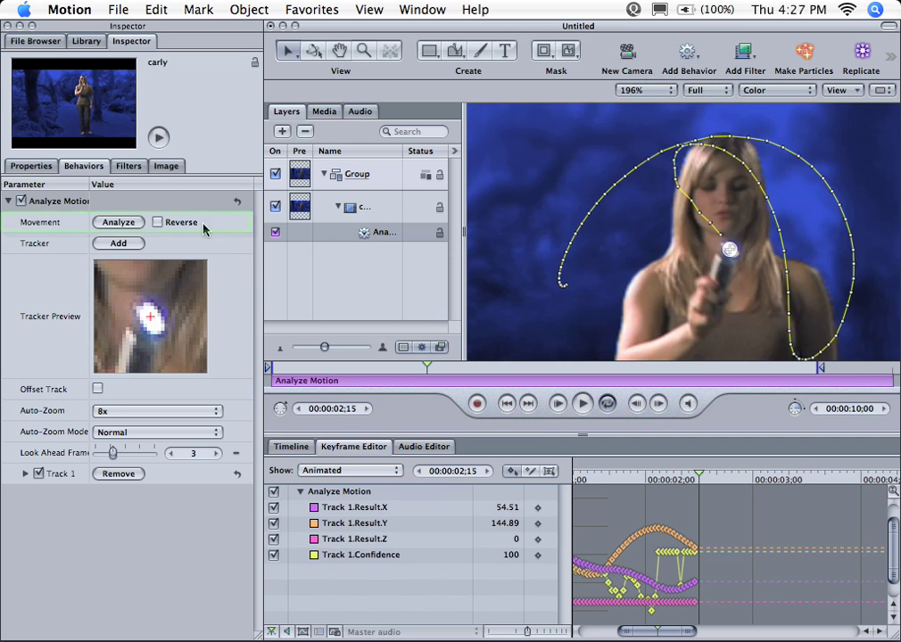
{"action": "left_click", "coordinate": [126, 223]}
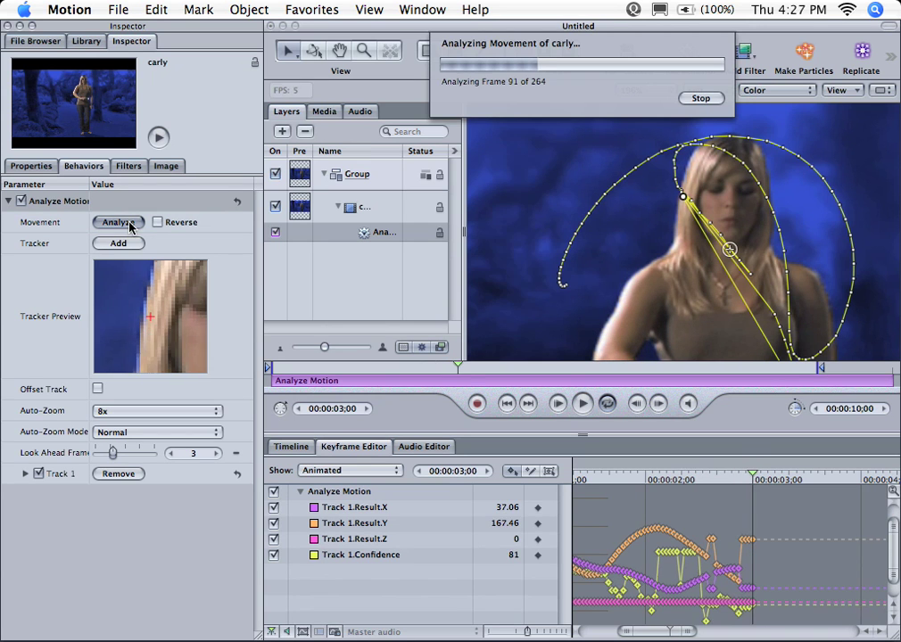
{"action": "key", "text": "Escape"}
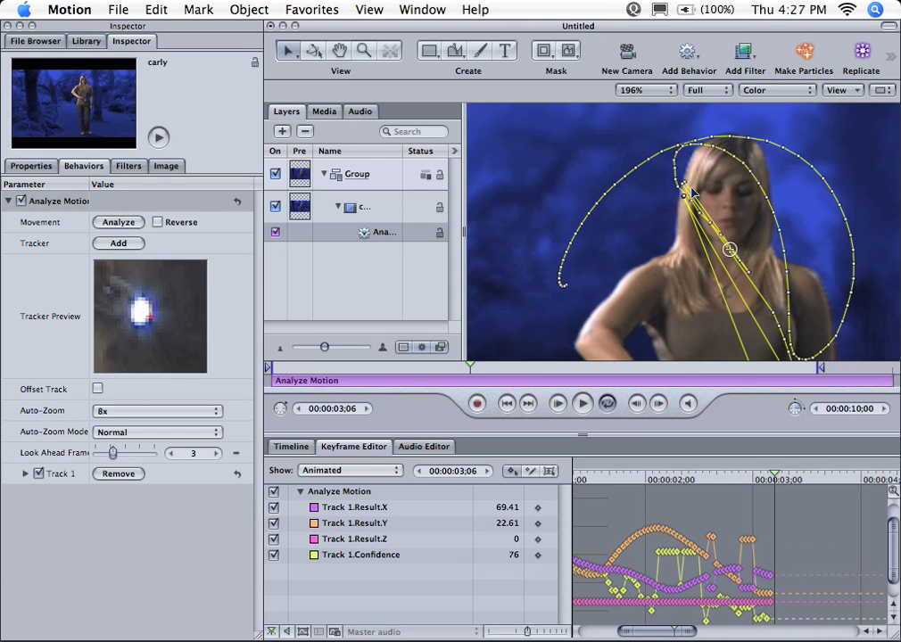
{"action": "key", "text": "shift+z"}
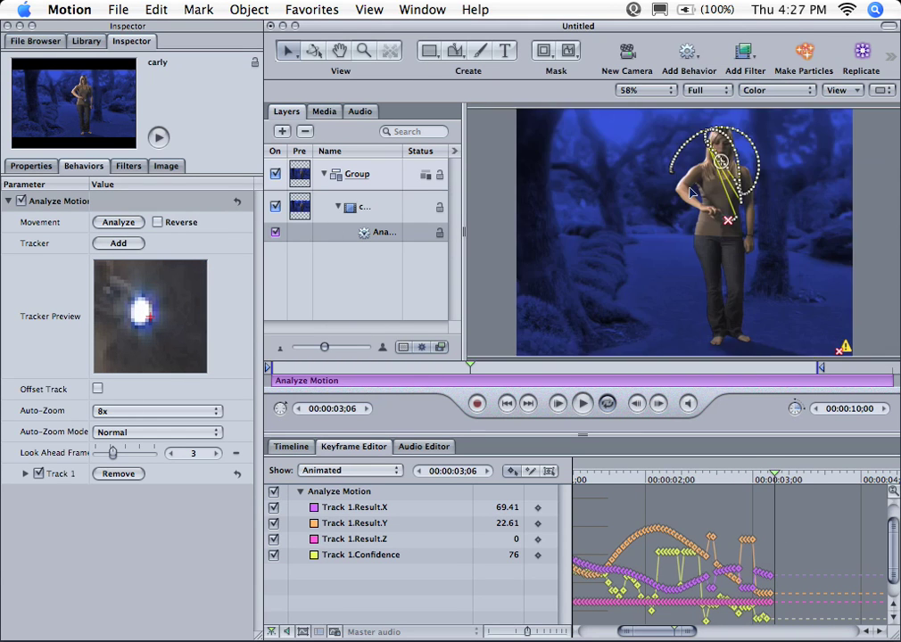
Step: Go to frame 02;15, zoom in on her, and move the tracker from her hair onto the light
{"action": "left_click", "coordinate": [725, 480]}
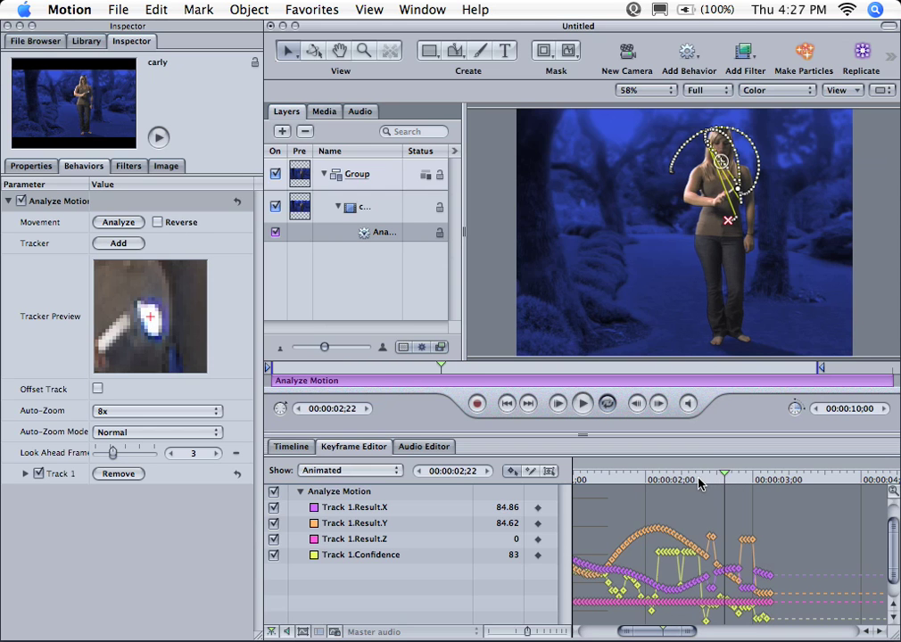
{"action": "left_click", "coordinate": [700, 481]}
{"action": "key", "text": "z"}
{"action": "left_click_drag", "start_coordinate": [718, 150], "coordinate": [767, 149]}
{"action": "key", "text": "Left"}
{"action": "key", "text": "Left"}
{"action": "key", "text": "Left"}
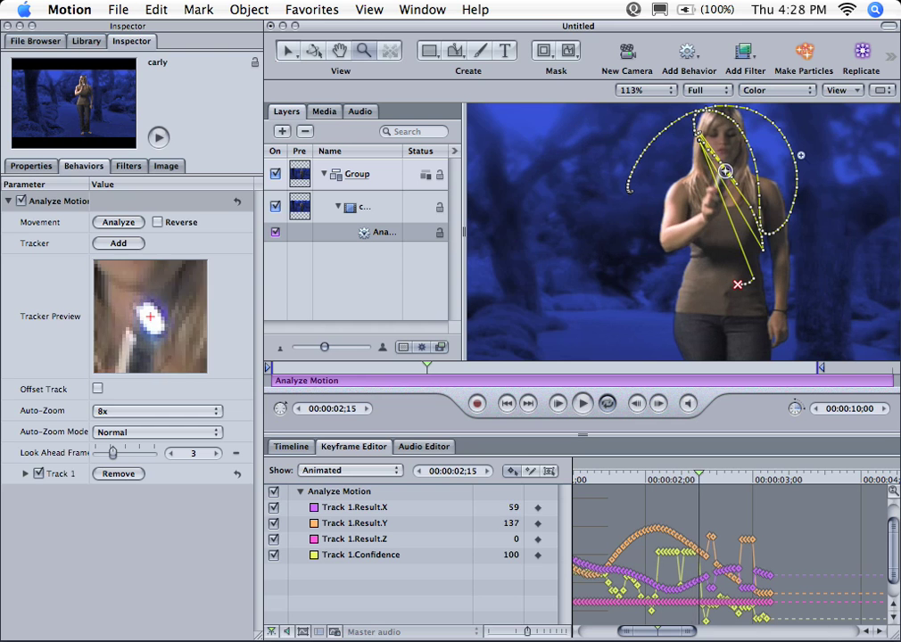
{"action": "key", "text": "Right"}
{"action": "key", "text": "Right"}
{"action": "key", "text": "Right"}
{"action": "key", "text": "Right"}
{"action": "key", "text": "Right"}
{"action": "key", "text": "Right"}
{"action": "key", "text": "Right"}
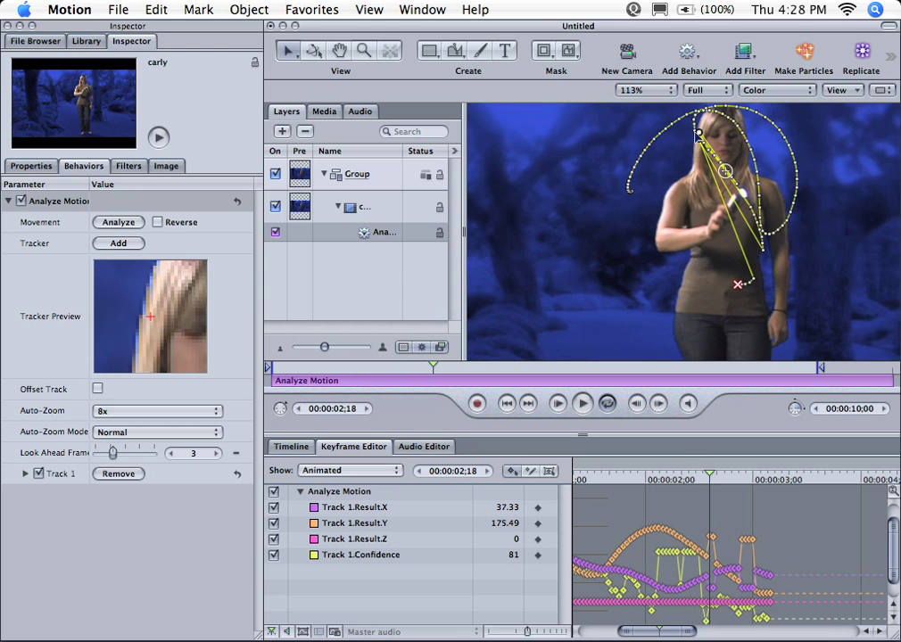
{"action": "left_click_drag", "start_coordinate": [698, 134], "coordinate": [746, 198]}
Step: Check frames 02;19 to 02;20 onward and pull the tracker down onto the flashlight light
{"action": "key", "text": "Right"}
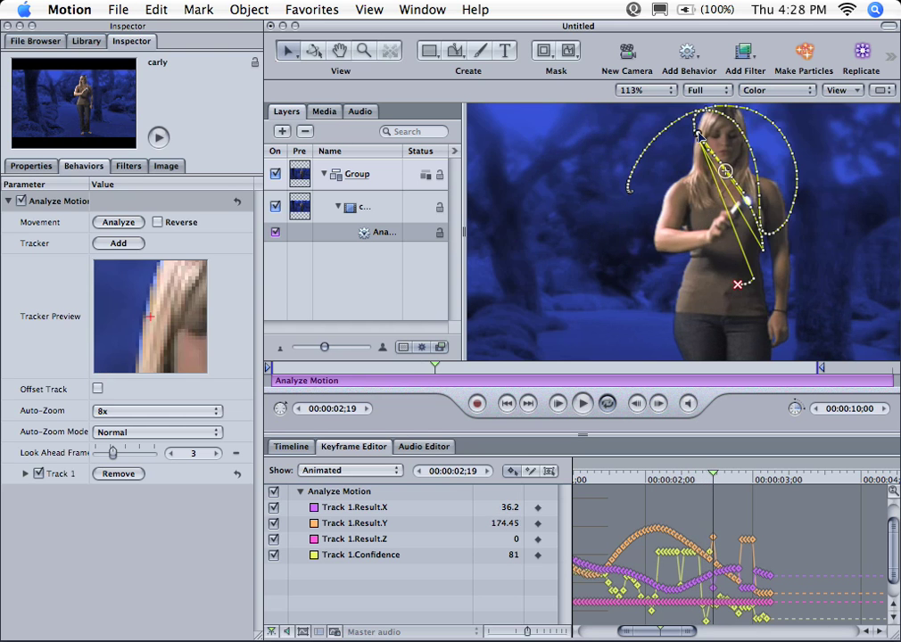
{"action": "left_click_drag", "start_coordinate": [698, 134], "coordinate": [749, 205]}
{"action": "key", "text": "Right"}
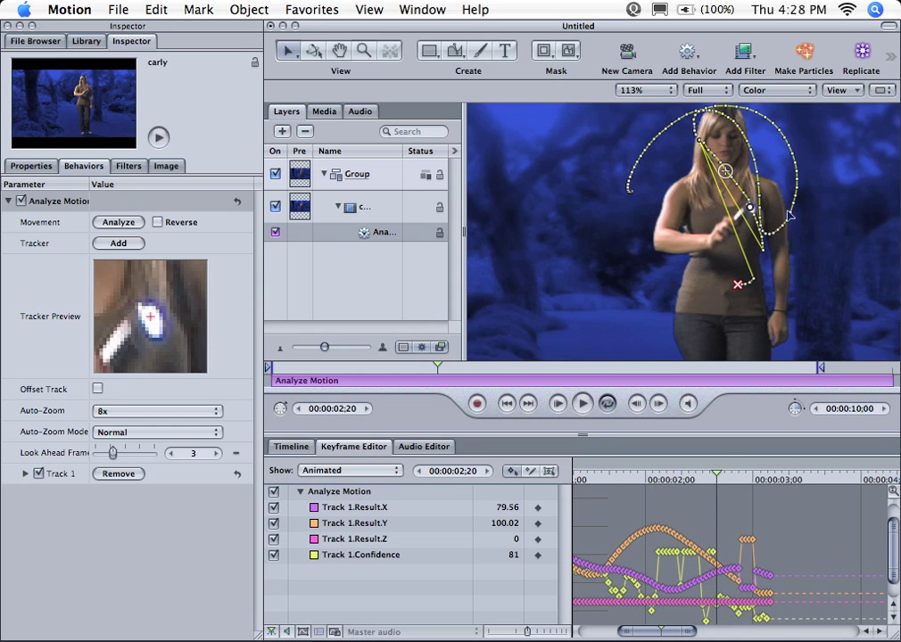
{"action": "key", "text": "Right"}
{"action": "key", "text": "Right"}
{"action": "key", "text": "Left"}
{"action": "key", "text": "Left"}
{"action": "key", "text": "Right"}
{"action": "key", "text": "Right"}
{"action": "key", "text": "Right"}
{"action": "key", "text": "Right"}
{"action": "key", "text": "Right"}
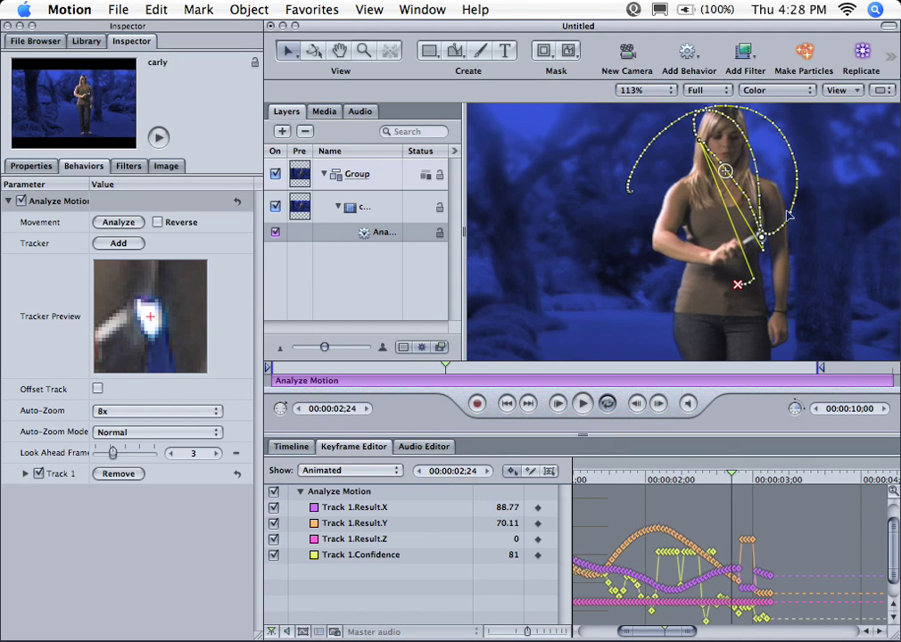
Step: Keep correcting the tracker onto the light frame by frame through 03;06
{"action": "key", "text": "Right"}
{"action": "key", "text": "Right"}
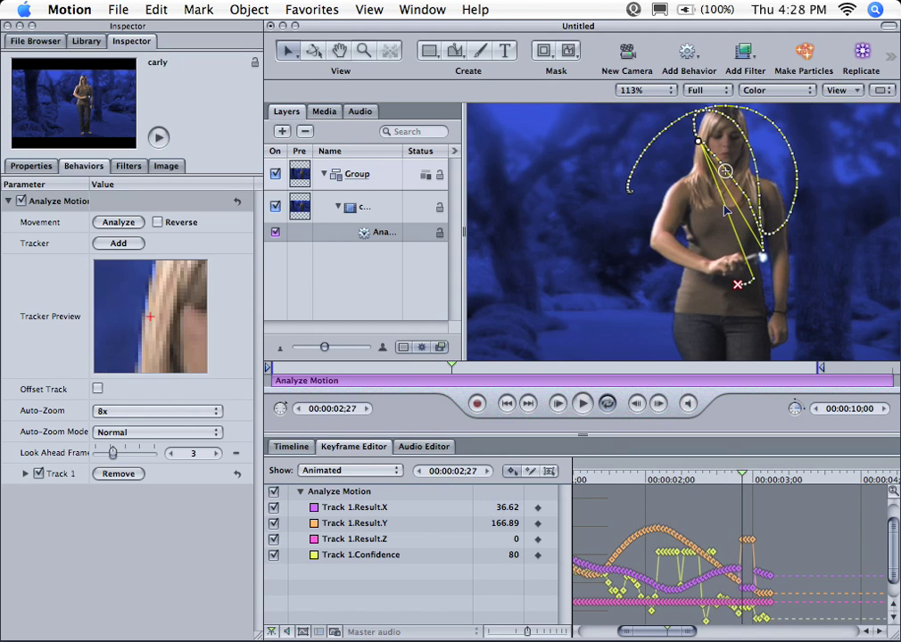
{"action": "left_click_drag", "start_coordinate": [700, 142], "coordinate": [763, 263]}
{"action": "key", "text": "Right"}
{"action": "key", "text": "Right"}
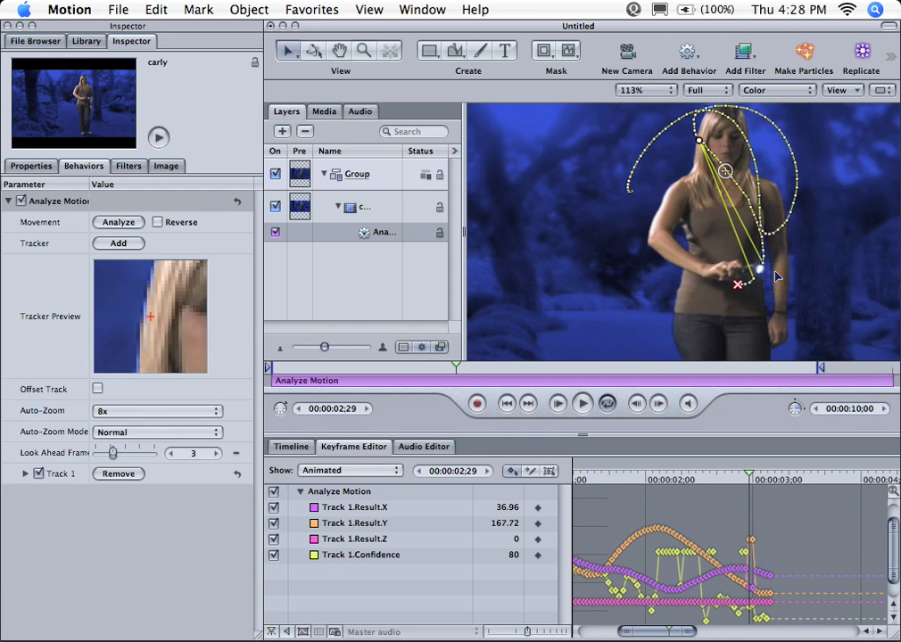
{"action": "left_click_drag", "start_coordinate": [700, 143], "coordinate": [759, 267]}
{"action": "key", "text": "Right"}
{"action": "left_click_drag", "start_coordinate": [700, 142], "coordinate": [753, 279]}
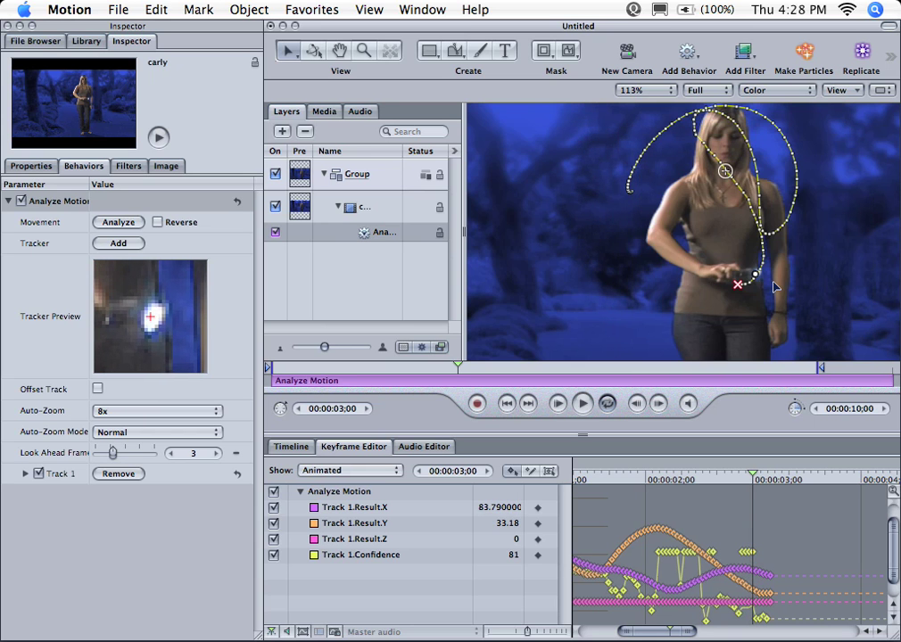
{"action": "key", "text": "Right"}
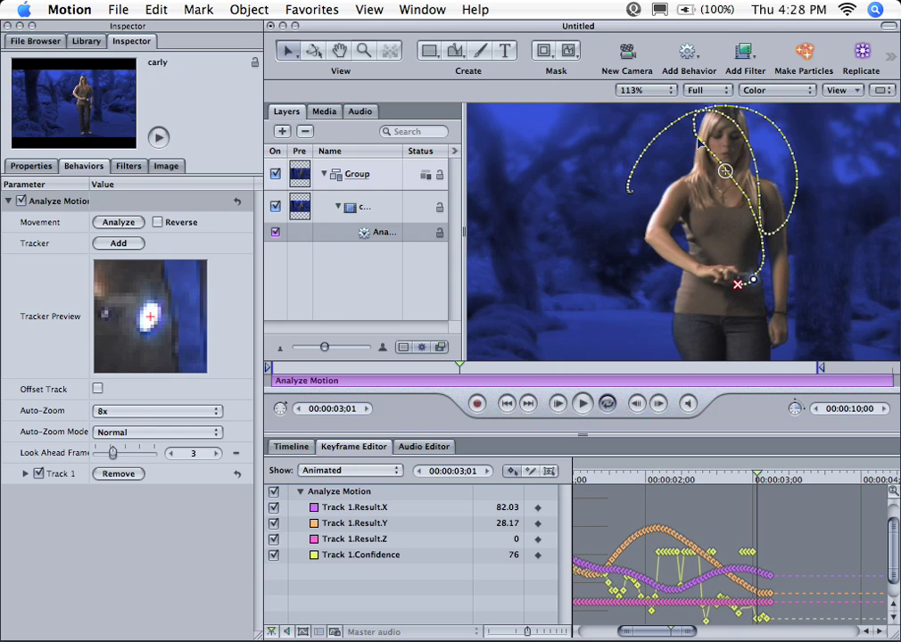
{"action": "key", "text": "Right"}
{"action": "key", "text": "Right"}
{"action": "key", "text": "Right"}
{"action": "key", "text": "Right"}
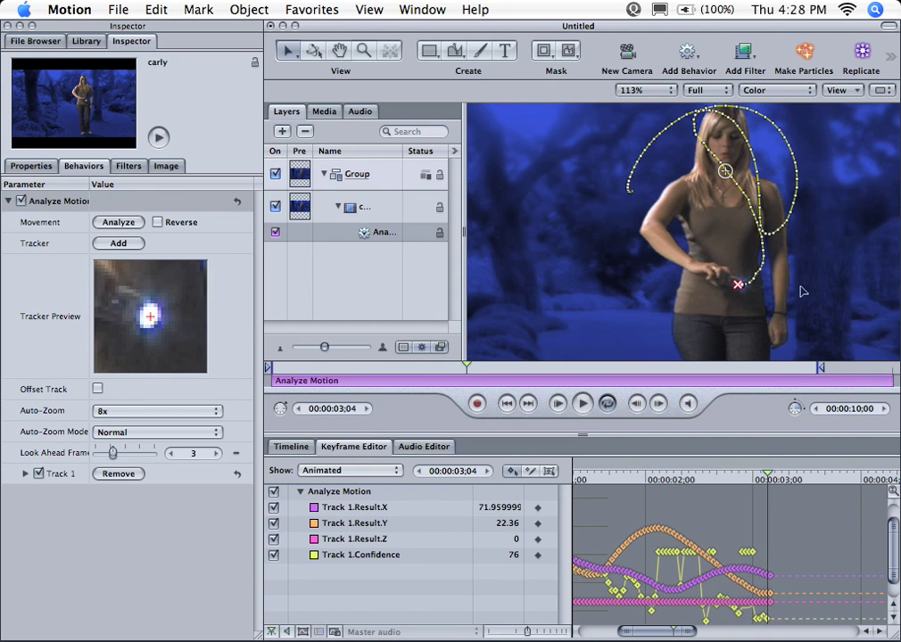
{"action": "key", "text": "Right"}
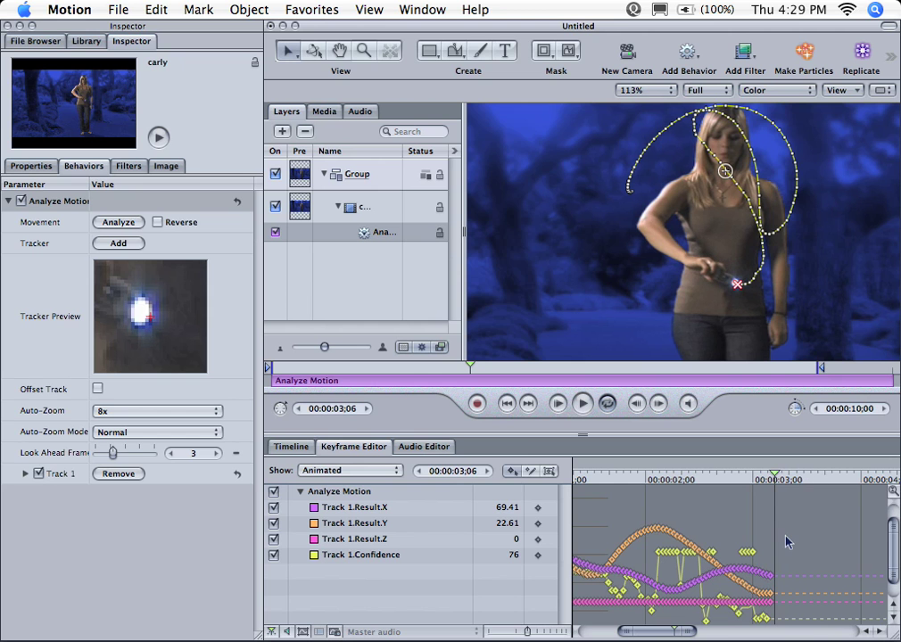
{"action": "key", "text": "Left"}
Step: Place the tracker on the light and analyze, then stop, re-place it on the raised flashlight, and re-analyze
{"action": "key", "text": "Right"}
{"action": "left_click_drag", "start_coordinate": [725, 170], "coordinate": [737, 283]}
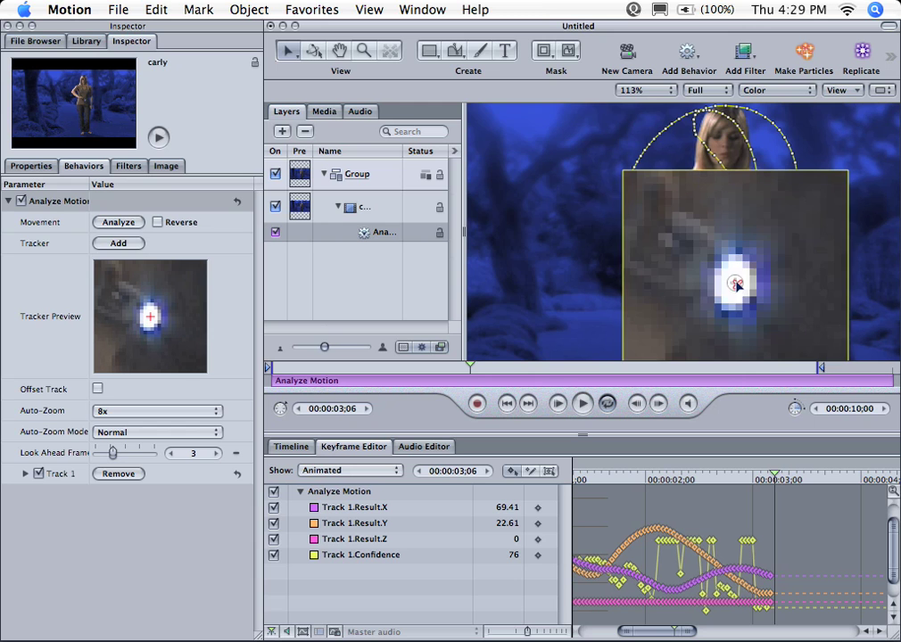
{"action": "left_click", "coordinate": [123, 222]}
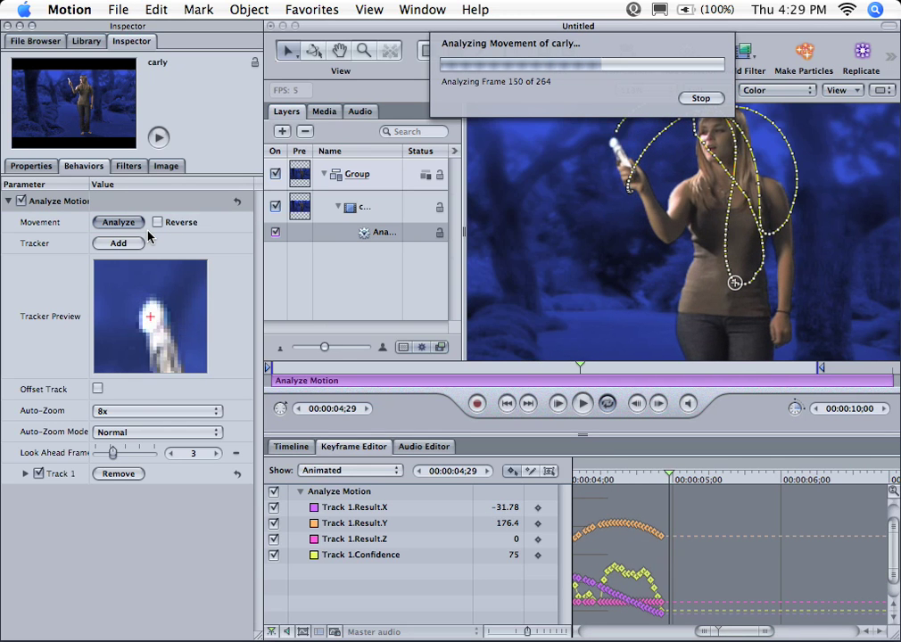
{"action": "key", "text": "Escape"}
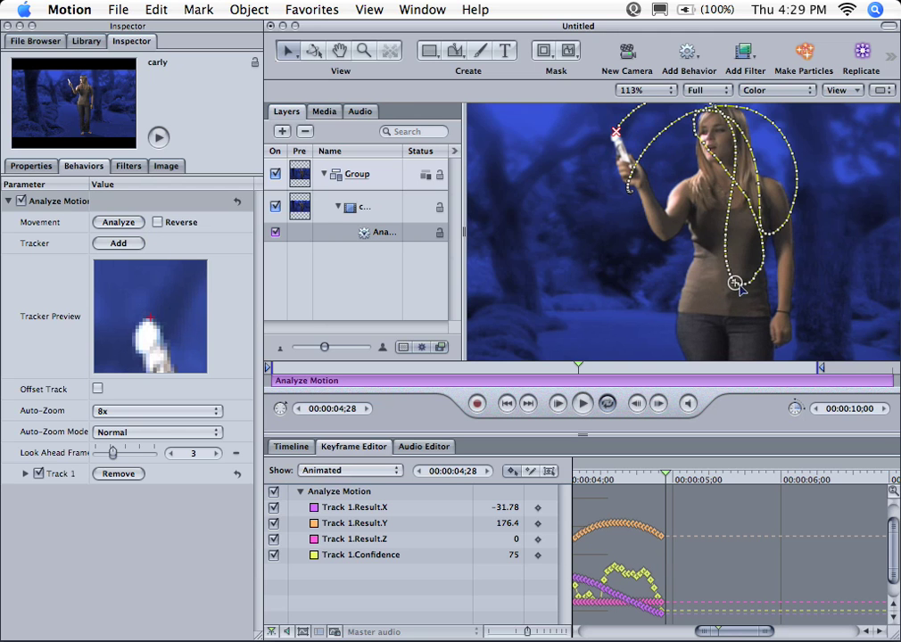
{"action": "left_click_drag", "start_coordinate": [735, 284], "coordinate": [616, 138]}
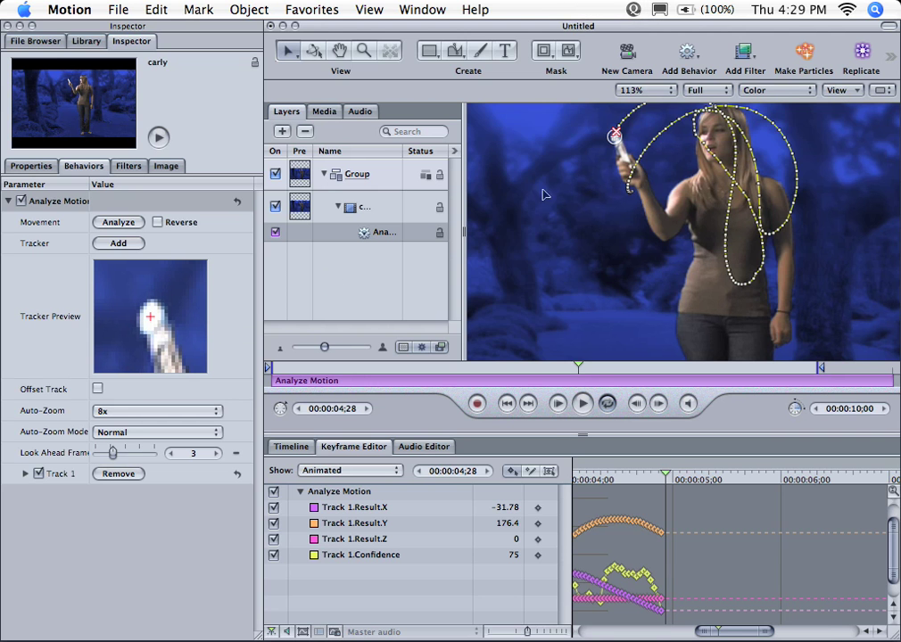
{"action": "left_click", "coordinate": [120, 223]}
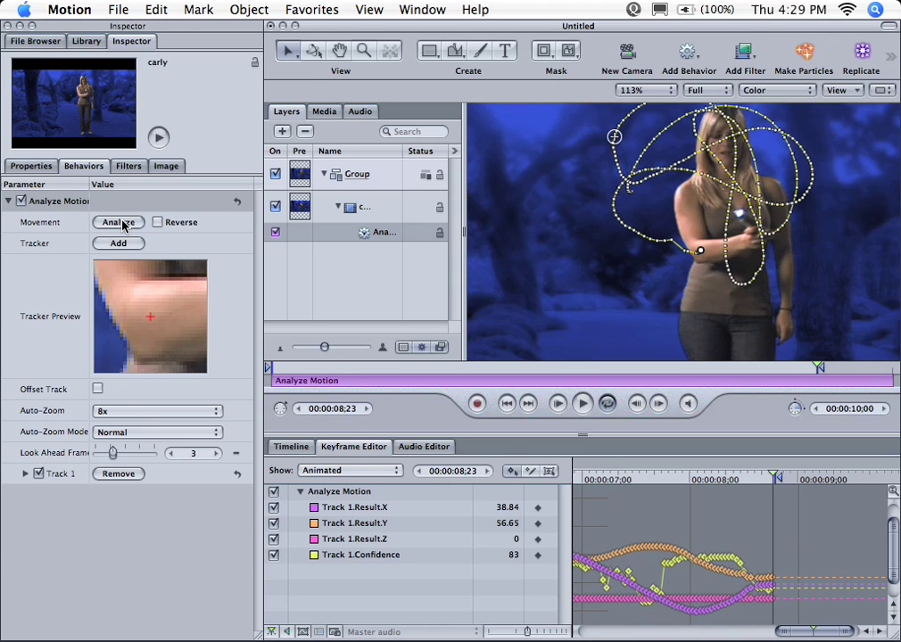
Step: Step back to where the track slipped and nudge the tracker onto the light
{"action": "key", "text": "Left"}
{"action": "key", "text": "Left"}
{"action": "key", "text": "Left"}
{"action": "key", "text": "Left"}
{"action": "key", "text": "Left"}
{"action": "key", "text": "Left"}
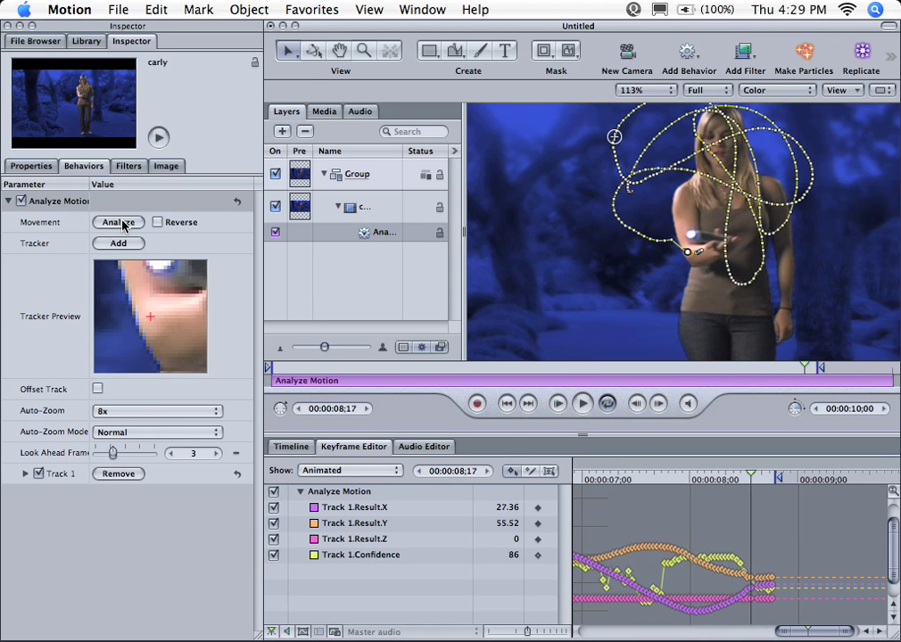
{"action": "key", "text": "Left"}
{"action": "key", "text": "Left"}
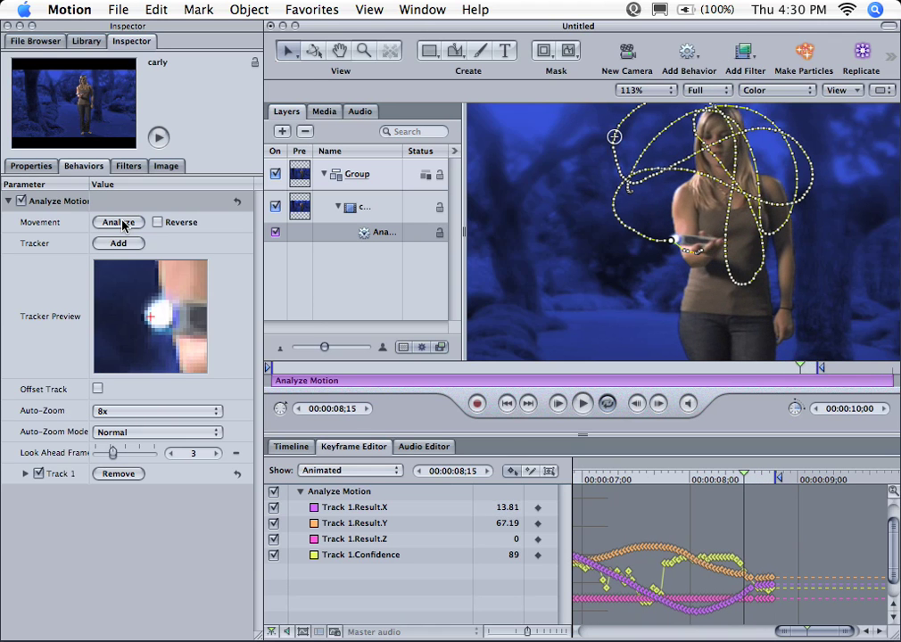
{"action": "key", "text": "Left"}
{"action": "key", "text": "Left"}
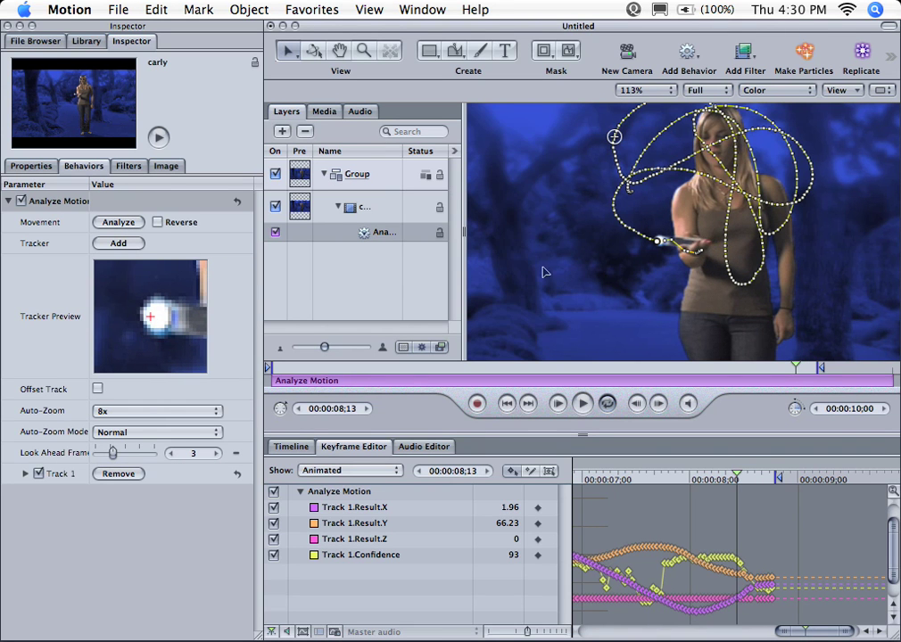
{"action": "left_click_drag", "start_coordinate": [659, 246], "coordinate": [691, 235]}
{"action": "key", "text": "Right"}
{"action": "key", "text": "Right"}
{"action": "key", "text": "Right"}
{"action": "key", "text": "Right"}
{"action": "key", "text": "Right"}
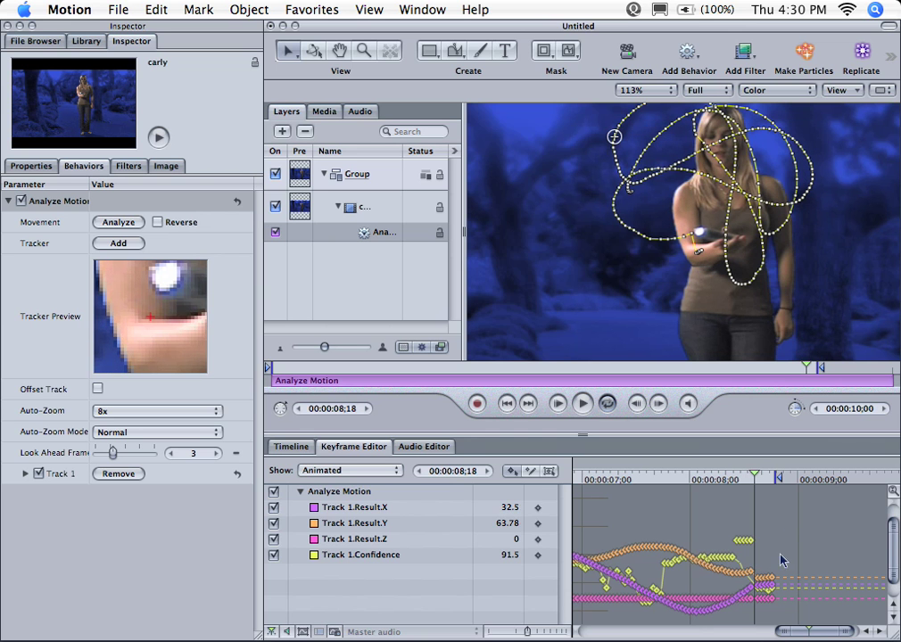
Step: Delete the bad track keyframes after 8;18, move the tracker onto the light, and re-analyze
{"action": "left_click_drag", "start_coordinate": [782, 539], "coordinate": [760, 603]}
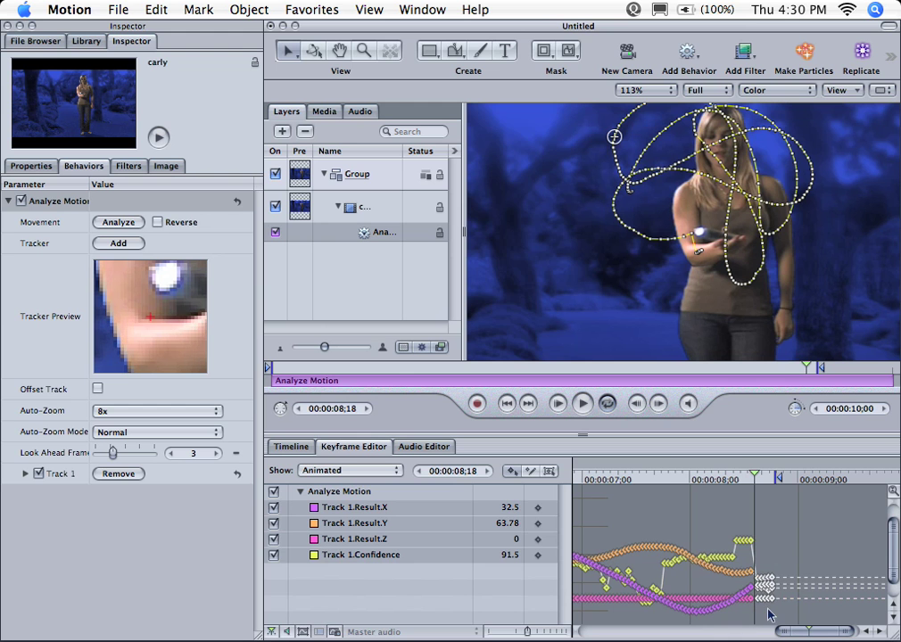
{"action": "key", "text": "Delete"}
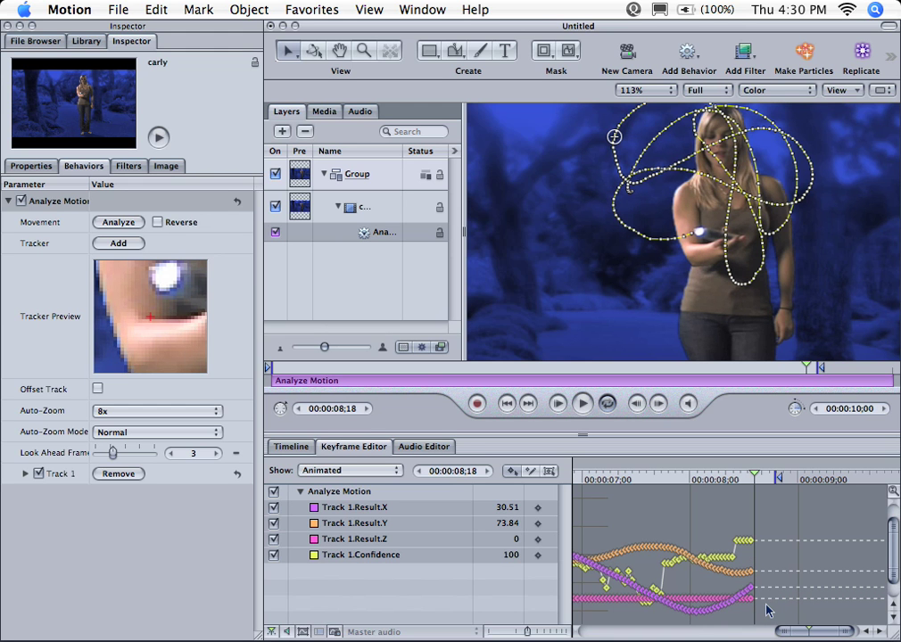
{"action": "key", "text": "Left"}
{"action": "key", "text": "Right"}
{"action": "left_click_drag", "start_coordinate": [613, 136], "coordinate": [699, 232]}
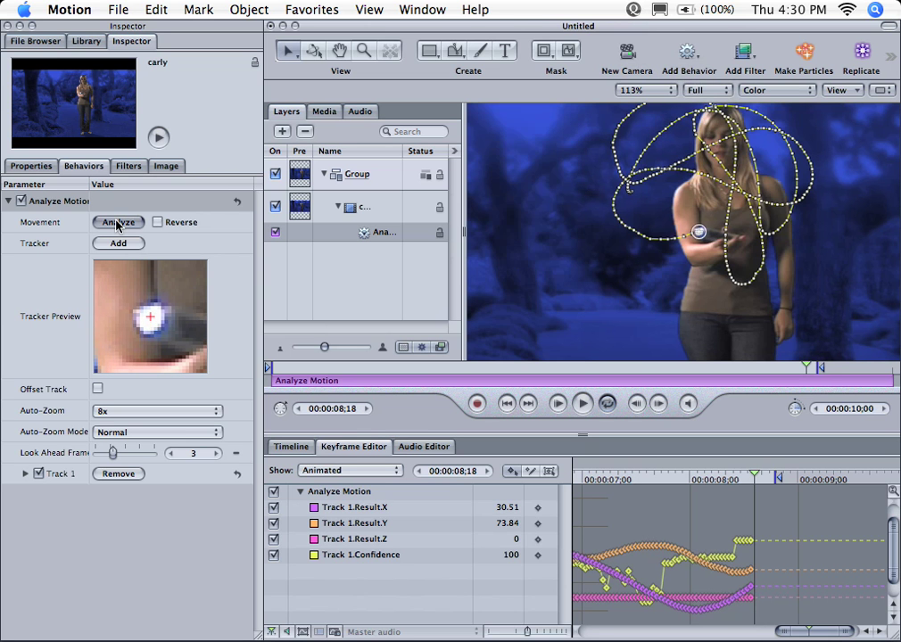
{"action": "left_click", "coordinate": [117, 222]}
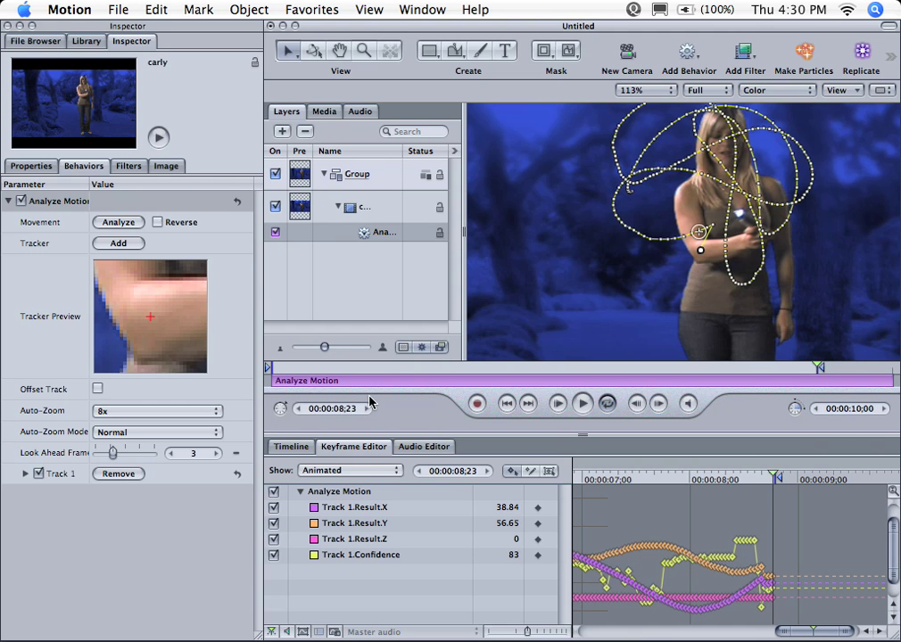
Step: Step back a frame and zoom the canvas in on the tracker at her chest
{"action": "key", "text": "Left"}
{"action": "key", "text": "Left"}
{"action": "key", "text": "Left"}
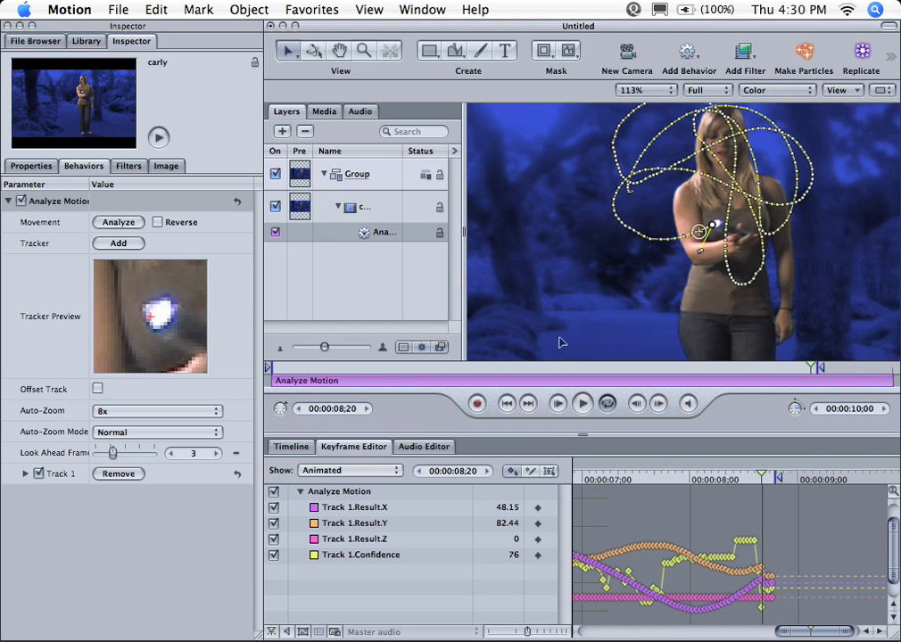
{"action": "key", "text": "z"}
{"action": "left_click_drag", "start_coordinate": [572, 173], "coordinate": [638, 173]}
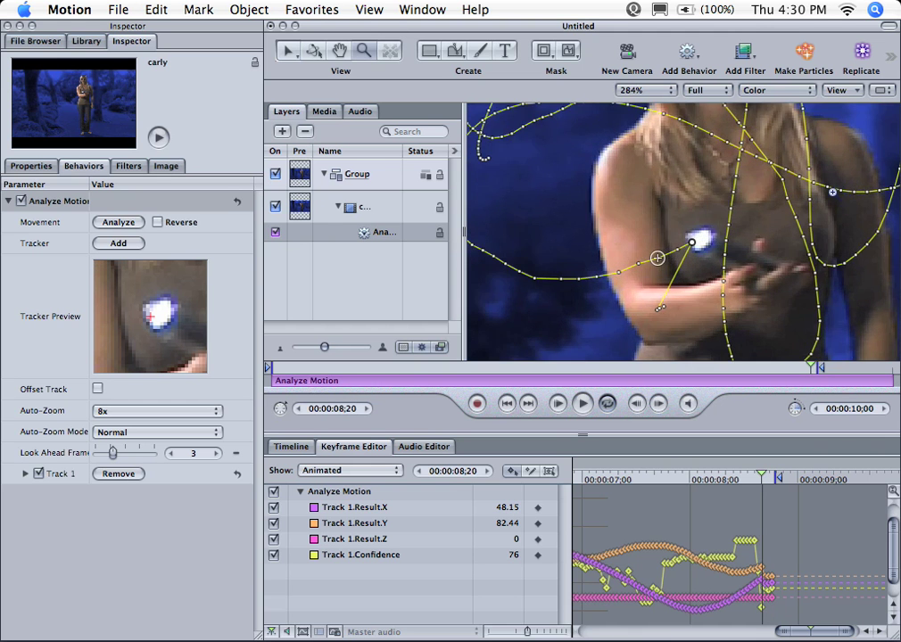
Step: Hand-correct the tracker onto the wand's bright spot over three frames through 8;24, then fit the view
{"action": "left_click", "coordinate": [288, 51]}
{"action": "key", "text": "Right"}
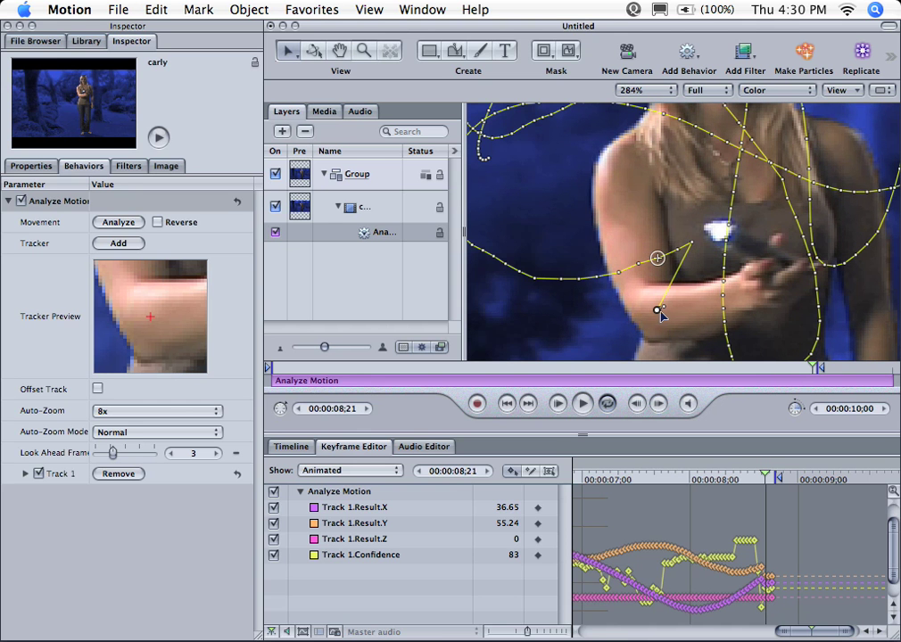
{"action": "left_click_drag", "start_coordinate": [660, 311], "coordinate": [717, 234]}
{"action": "key", "text": "Right"}
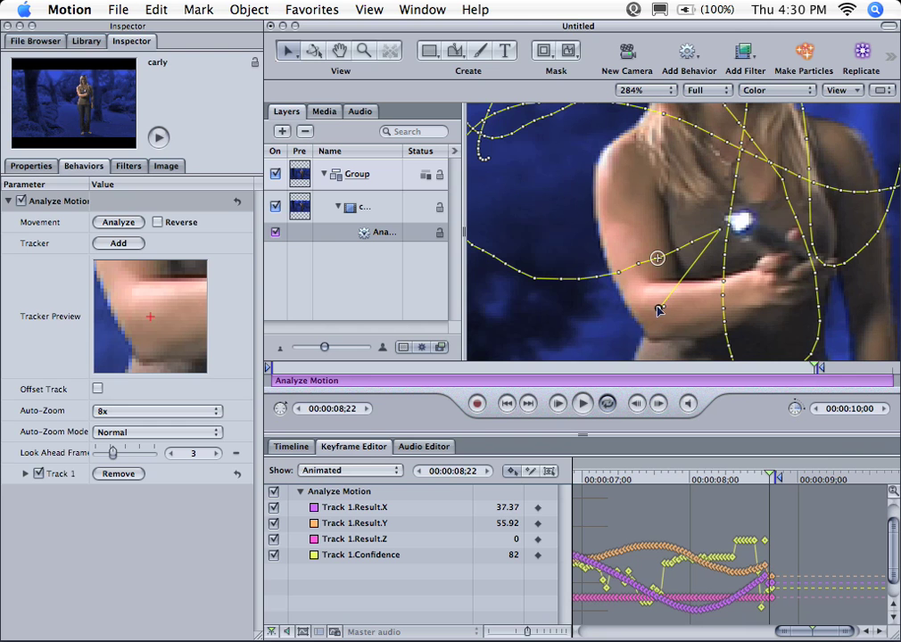
{"action": "left_click_drag", "start_coordinate": [658, 309], "coordinate": [738, 218]}
{"action": "key", "text": "Right"}
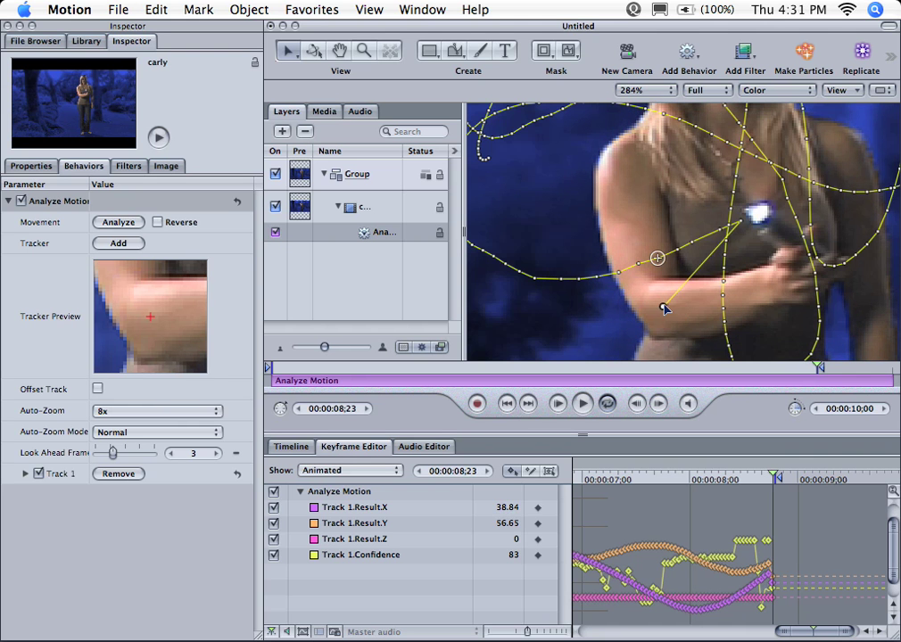
{"action": "left_click_drag", "start_coordinate": [663, 308], "coordinate": [760, 214]}
{"action": "key", "text": "Right"}
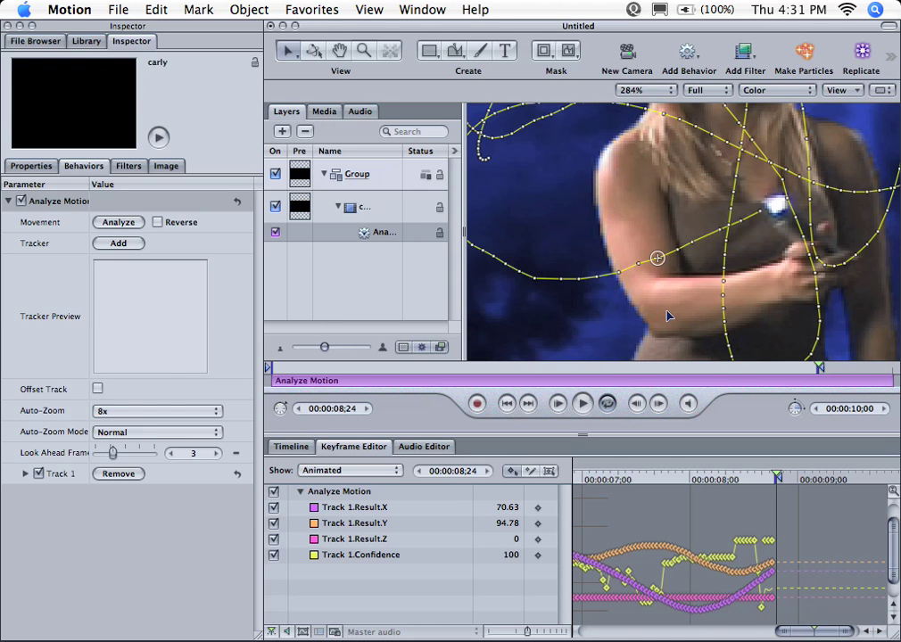
{"action": "key", "text": "shift+z"}
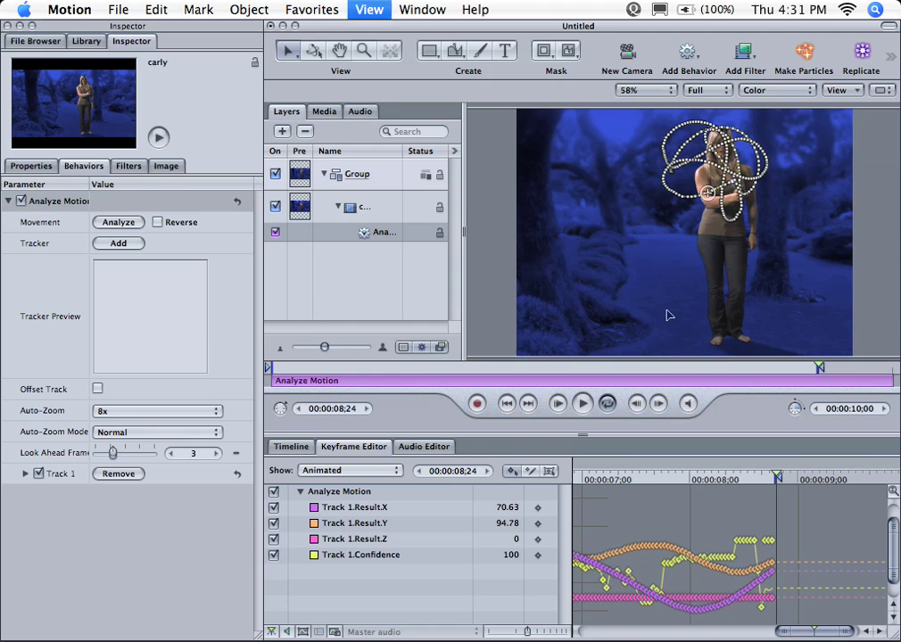
Step: Scrub the tracked frames, then add Magic Dust from Library Particle Emitters > Sparkles as a new group
{"action": "left_click", "coordinate": [592, 482]}
{"action": "left_click_drag", "start_coordinate": [618, 480], "coordinate": [639, 482]}
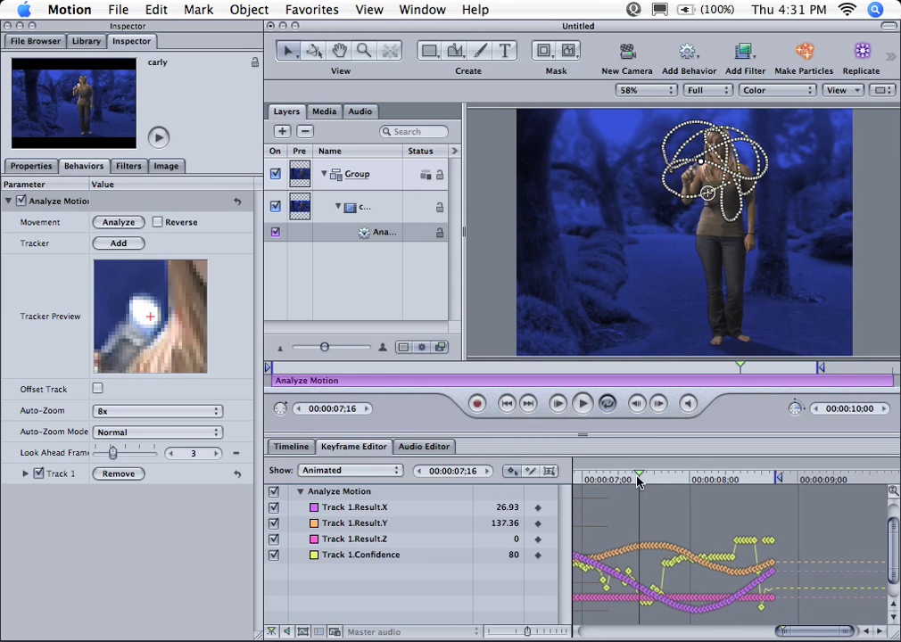
{"action": "left_click", "coordinate": [86, 42]}
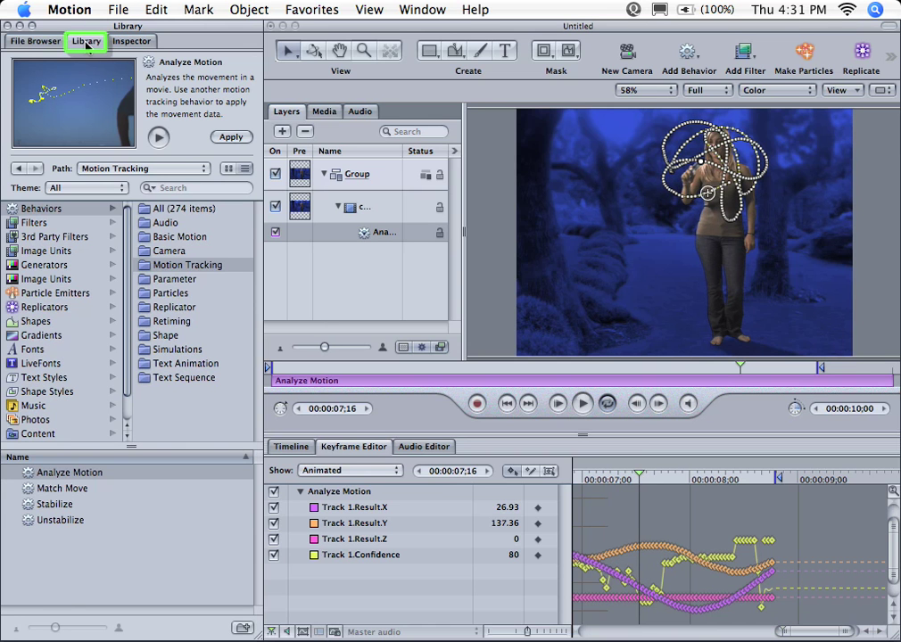
{"action": "left_click", "coordinate": [49, 294]}
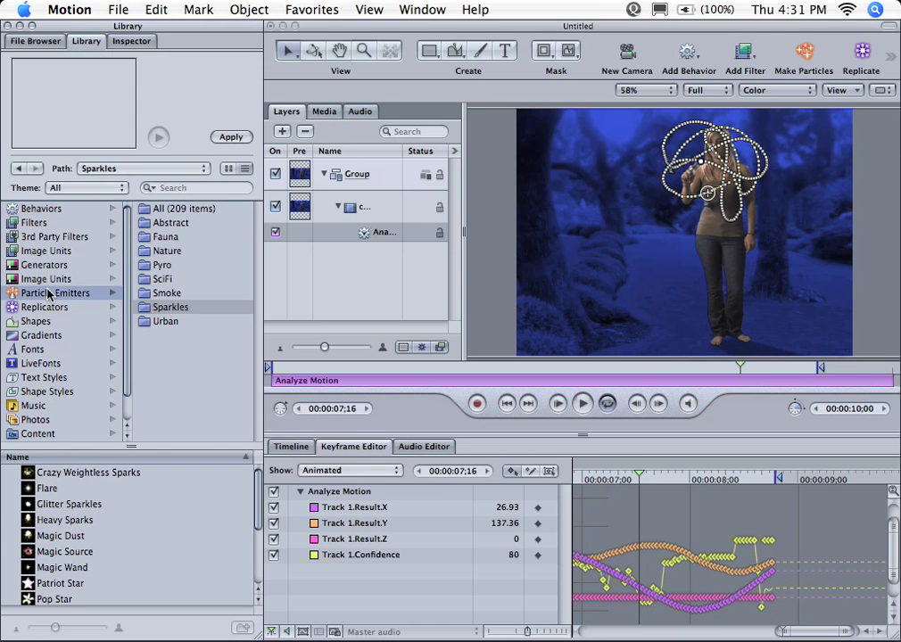
{"action": "left_click", "coordinate": [55, 536]}
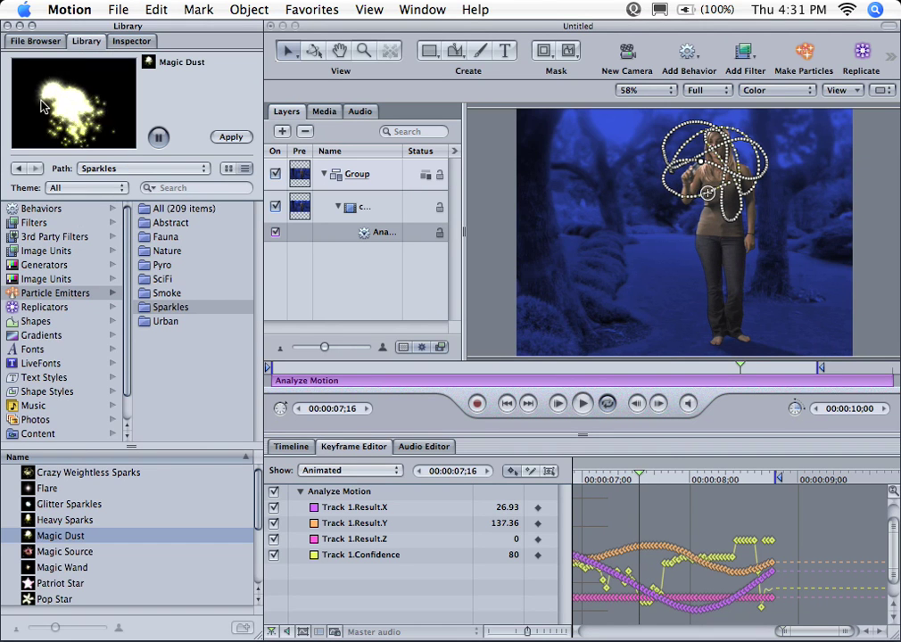
{"action": "left_click_drag", "start_coordinate": [30, 532], "coordinate": [347, 291]}
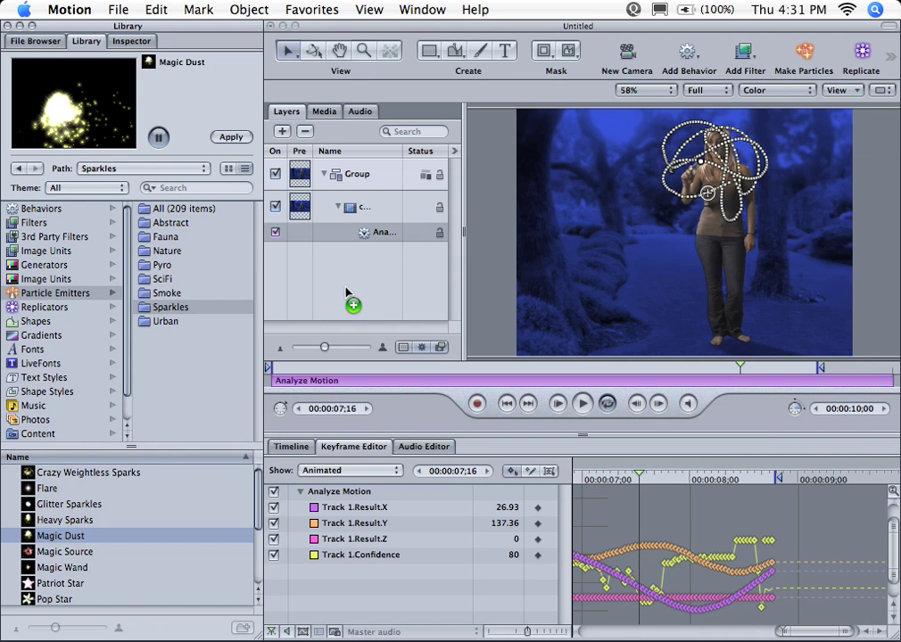
{"action": "left_click_drag", "start_coordinate": [346, 292], "coordinate": [346, 293]}
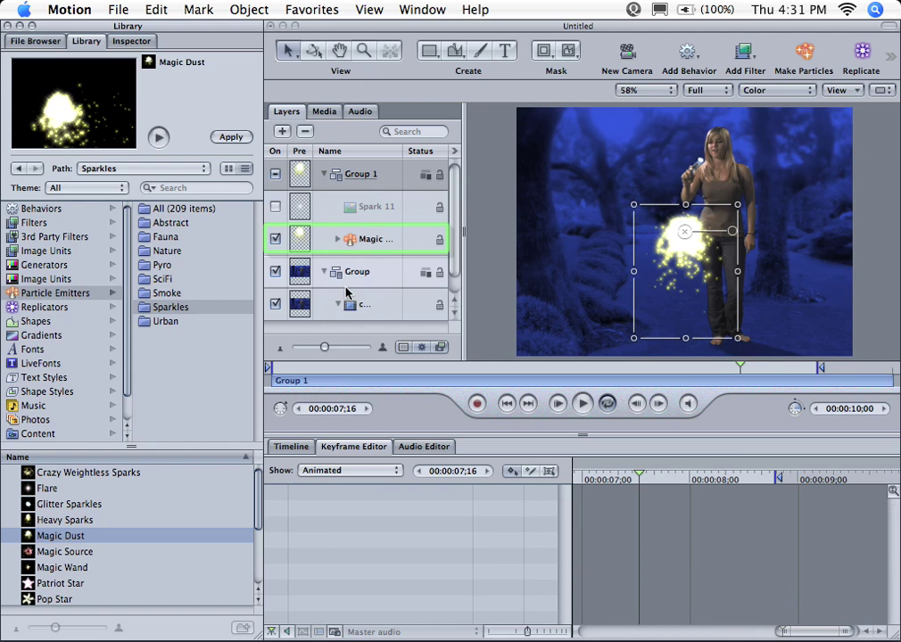
Step: Add a Motion Tracking > Match Move behaviour to the Magic Dust emitter and view its settings
{"action": "left_click", "coordinate": [373, 248]}
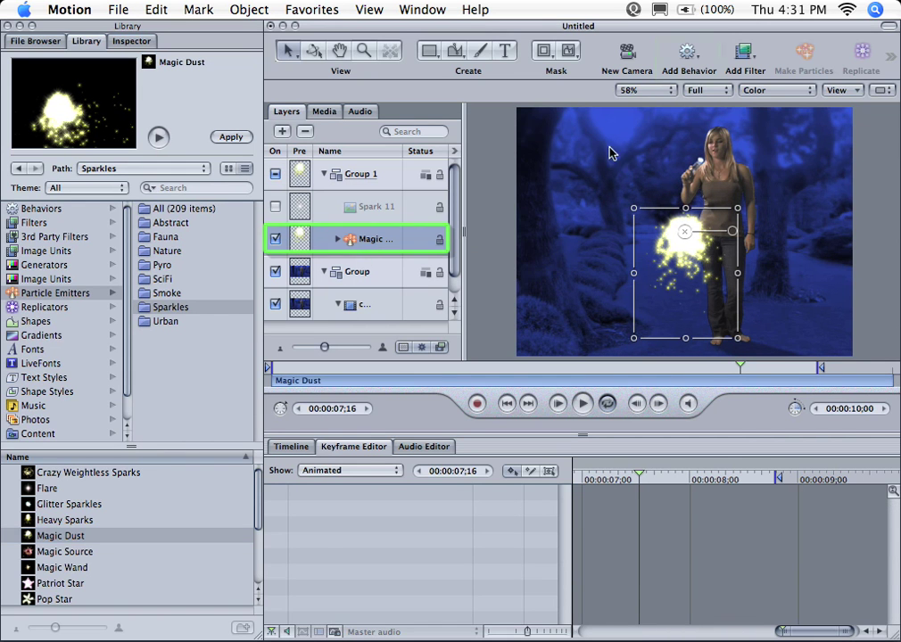
{"action": "left_click", "coordinate": [687, 55]}
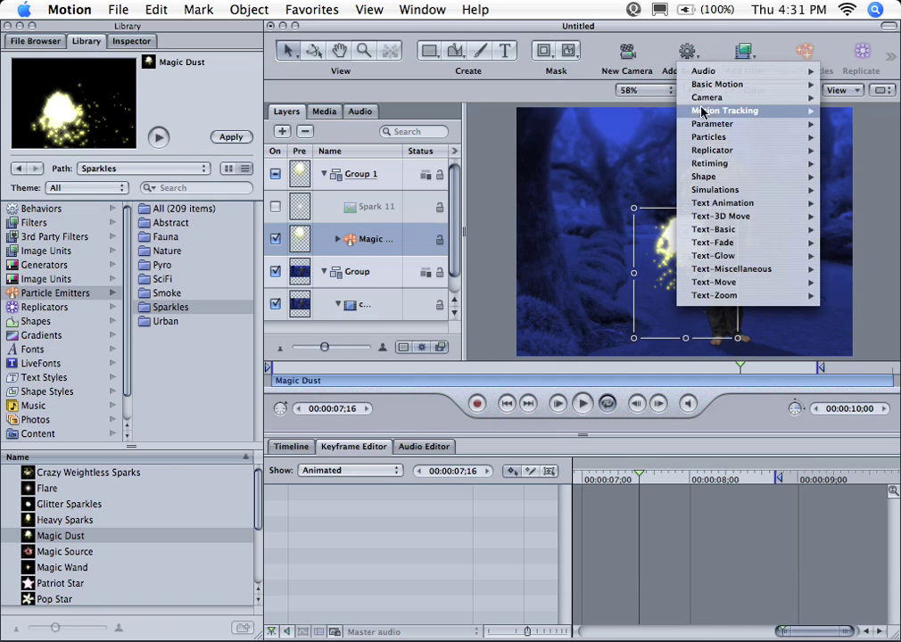
{"action": "mouse_move", "coordinate": [660, 110]}
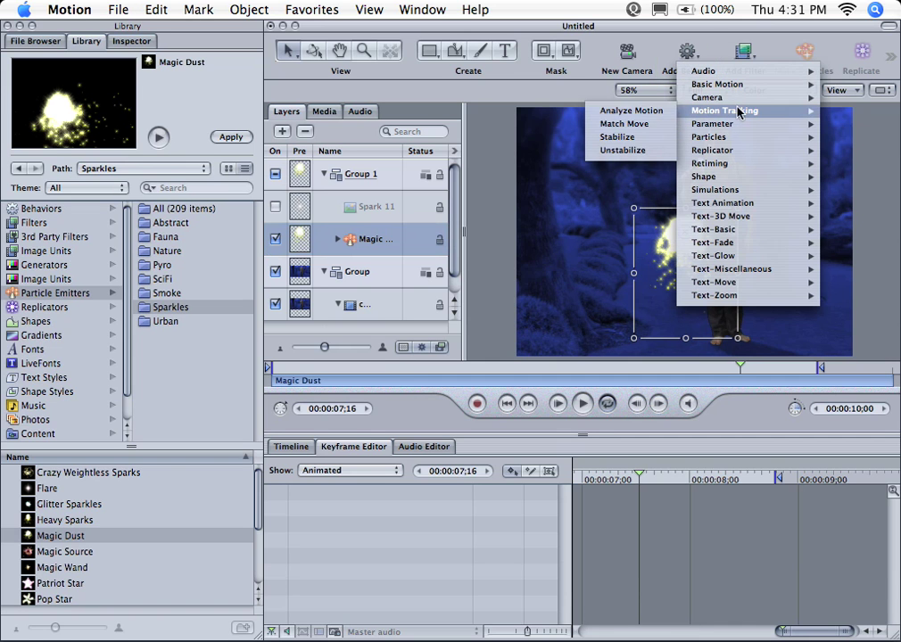
{"action": "left_click", "coordinate": [655, 130]}
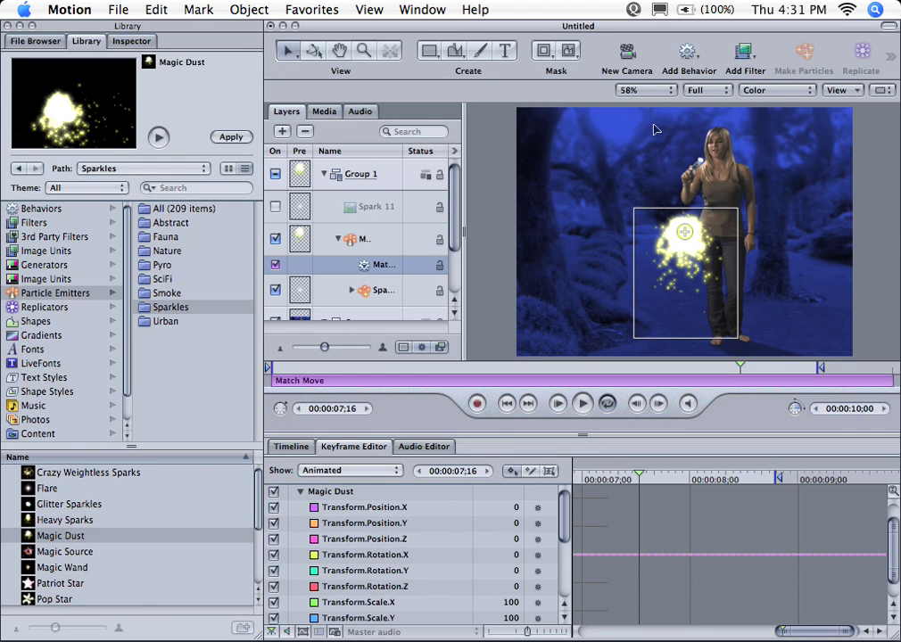
{"action": "left_click", "coordinate": [108, 36]}
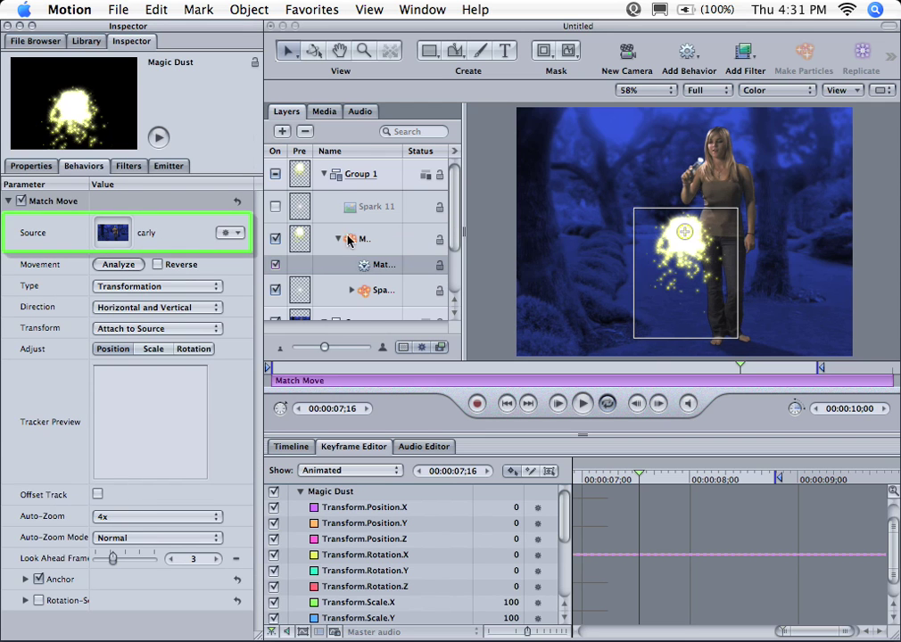
{"action": "left_click_drag", "start_coordinate": [453, 219], "coordinate": [455, 274]}
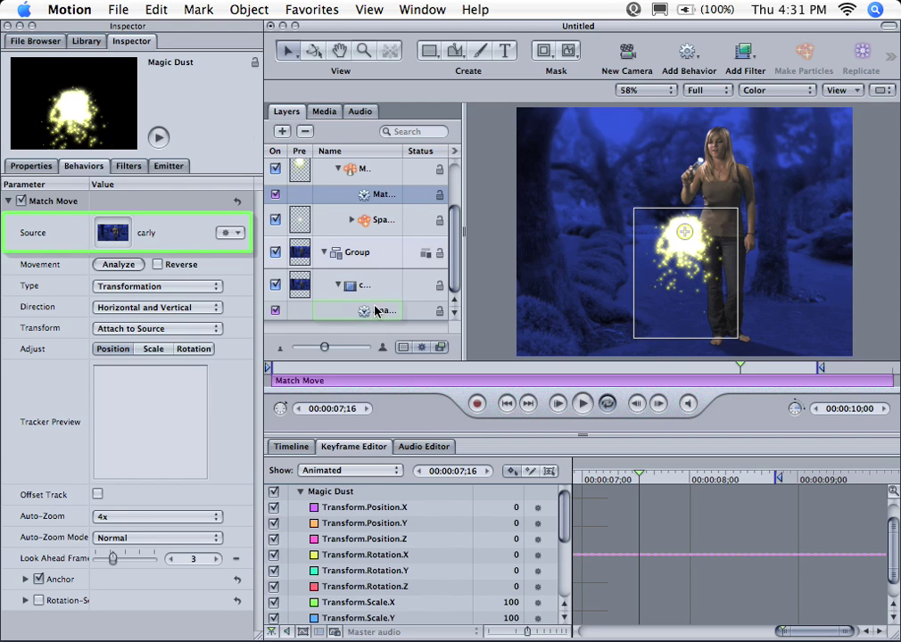
Step: Set the Analyze Motion track as Match Move's source and scrub to check the emitter follows
{"action": "left_click_drag", "start_coordinate": [364, 314], "coordinate": [109, 234]}
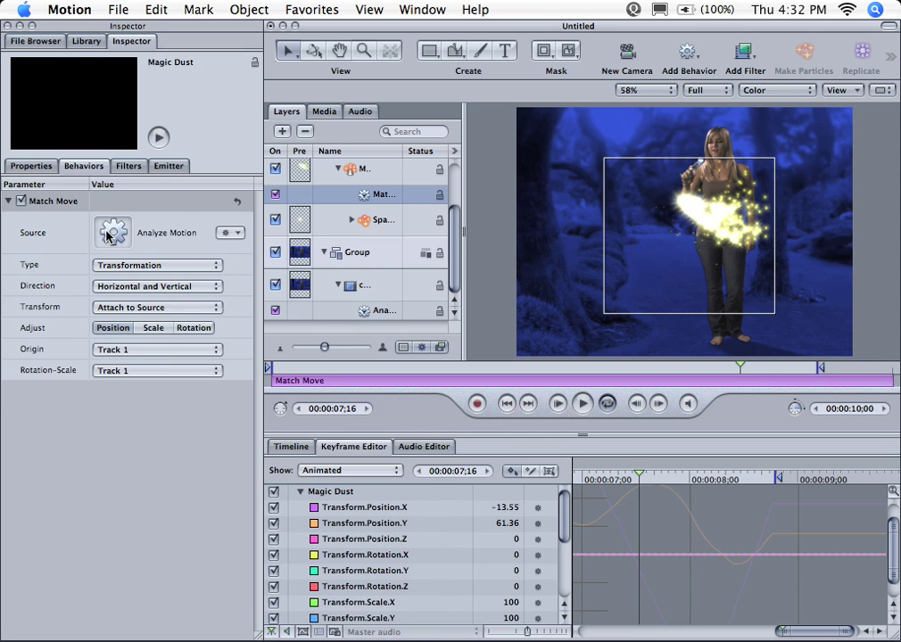
{"action": "left_click_drag", "start_coordinate": [603, 476], "coordinate": [643, 479]}
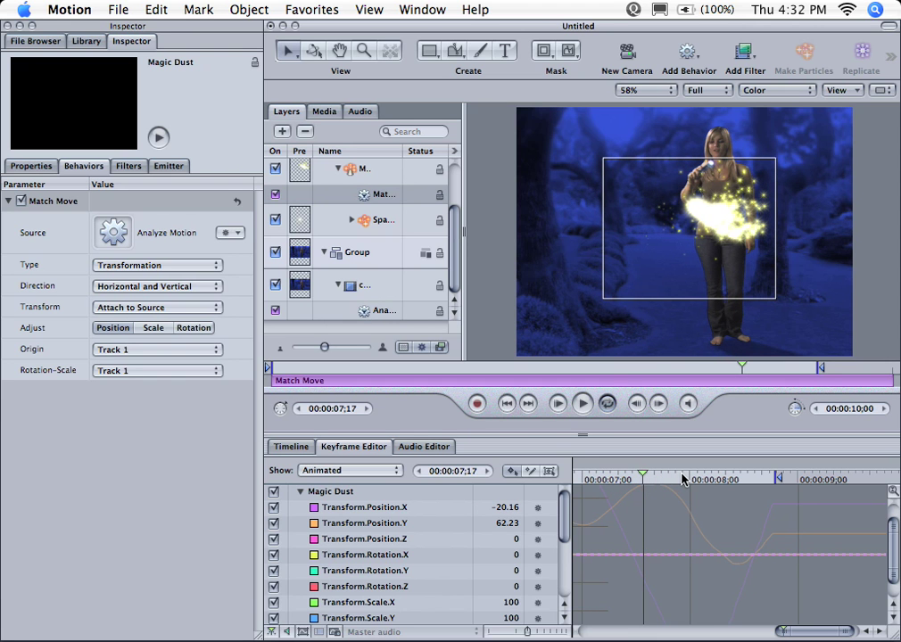
{"action": "key", "text": "Right"}
{"action": "key", "text": "Right"}
{"action": "key", "text": "Right"}
{"action": "key", "text": "Right"}
{"action": "key", "text": "Right"}
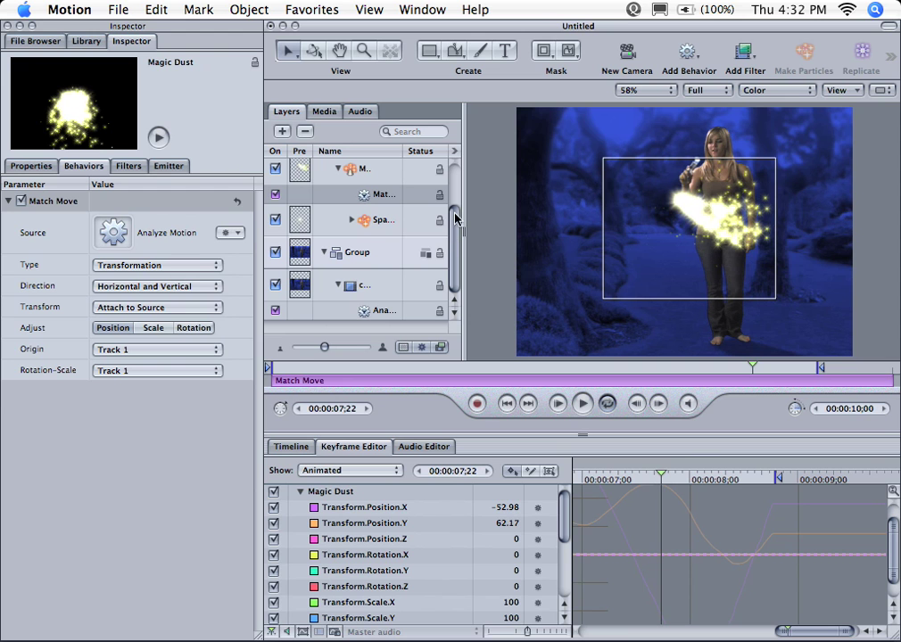
{"action": "key", "text": "Right"}
{"action": "key", "text": "Right"}
{"action": "key", "text": "Right"}
{"action": "key", "text": "Right"}
{"action": "key", "text": "Right"}
{"action": "key", "text": "Right"}
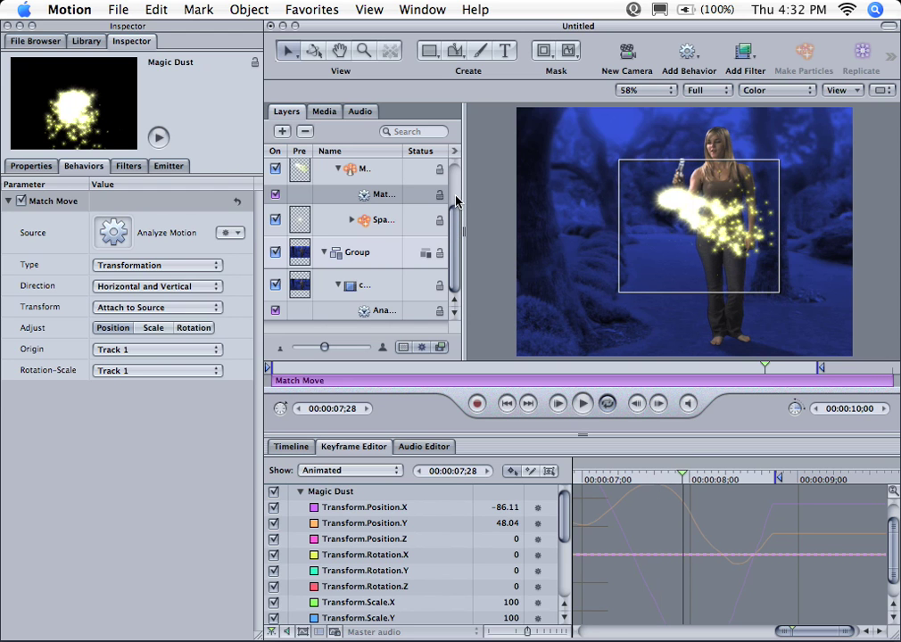
Step: Move the Magic Dust emitter up onto the flashlight tip and enlarge the canvas
{"action": "scroll", "coordinate": [455, 203], "scroll_direction": "up", "scroll_amount": 1}
{"action": "left_click", "coordinate": [372, 204]}
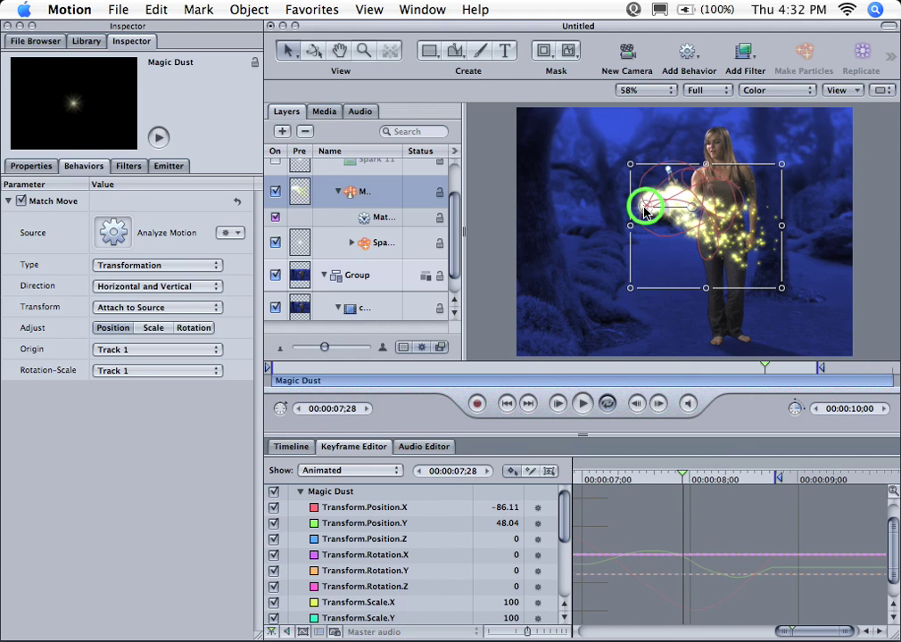
{"action": "left_click_drag", "start_coordinate": [642, 210], "coordinate": [667, 168]}
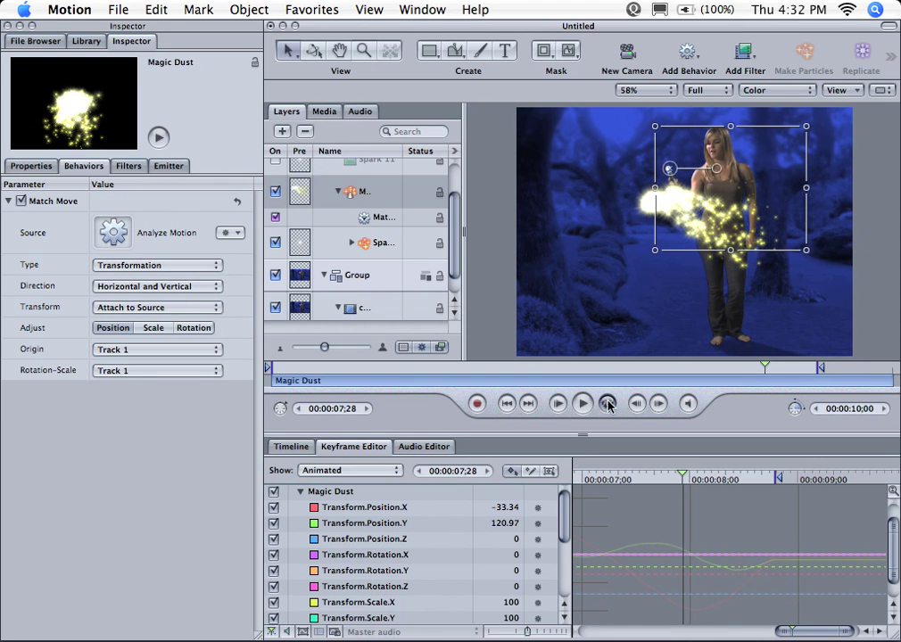
{"action": "left_click_drag", "start_coordinate": [466, 240], "coordinate": [350, 236]}
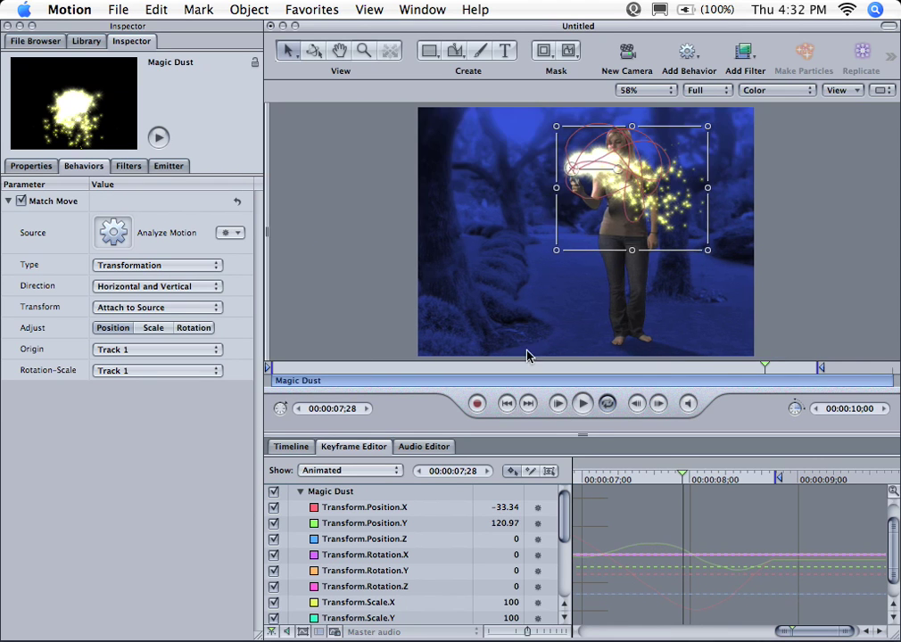
Step: Hide the keyframe curves, rewind to 00:00:00;00, and play the composite to preview the sparkler
{"action": "key", "text": "F7"}
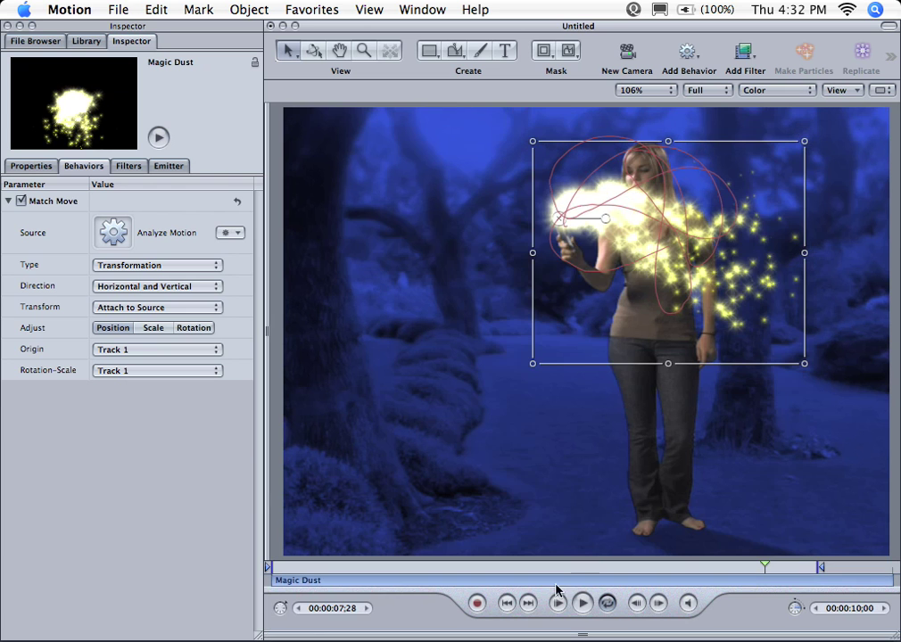
{"action": "left_click", "coordinate": [507, 603]}
{"action": "left_click", "coordinate": [580, 602]}
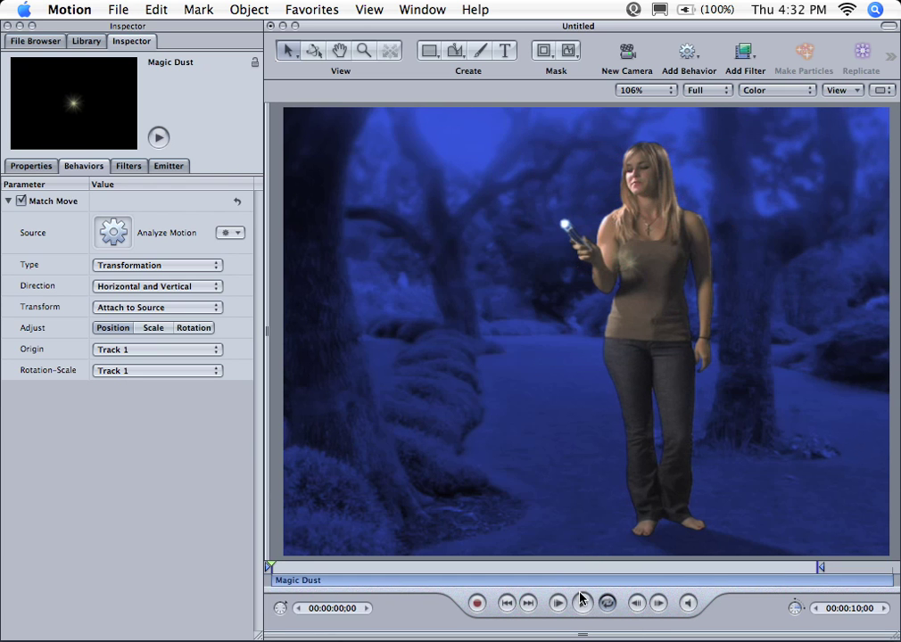